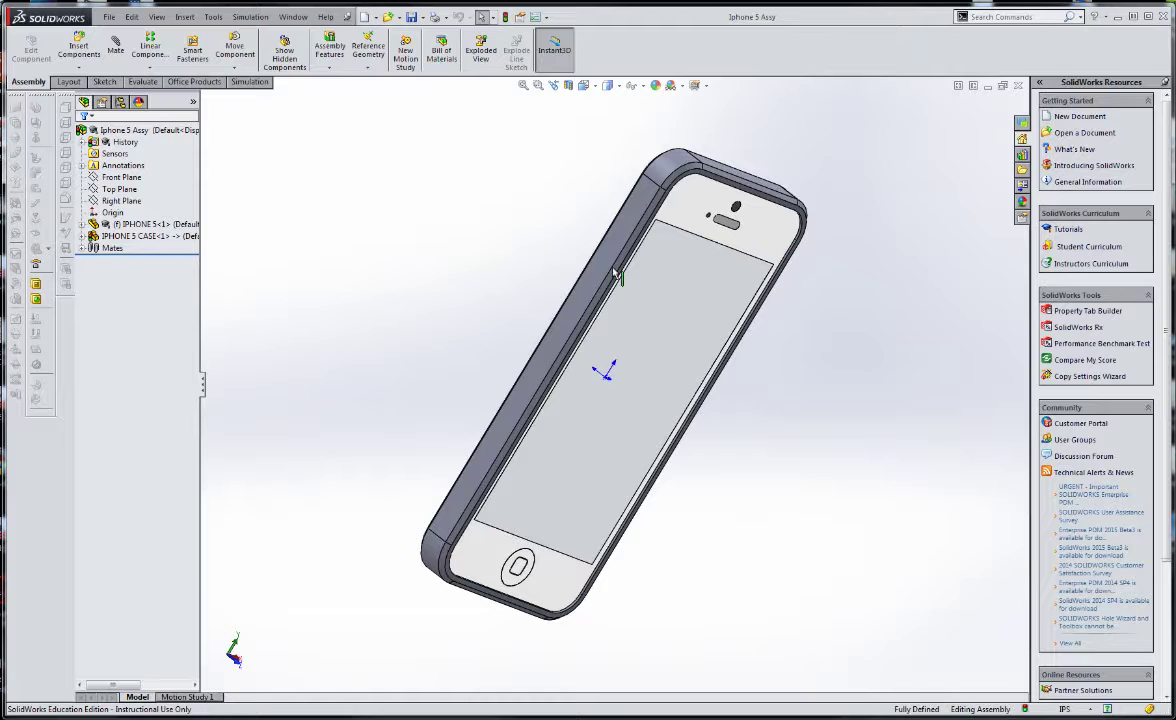
Start editing the iPhone 5 case component within the assembly and switch to the Top view.
left_click(618, 242)
left_click(31, 48)
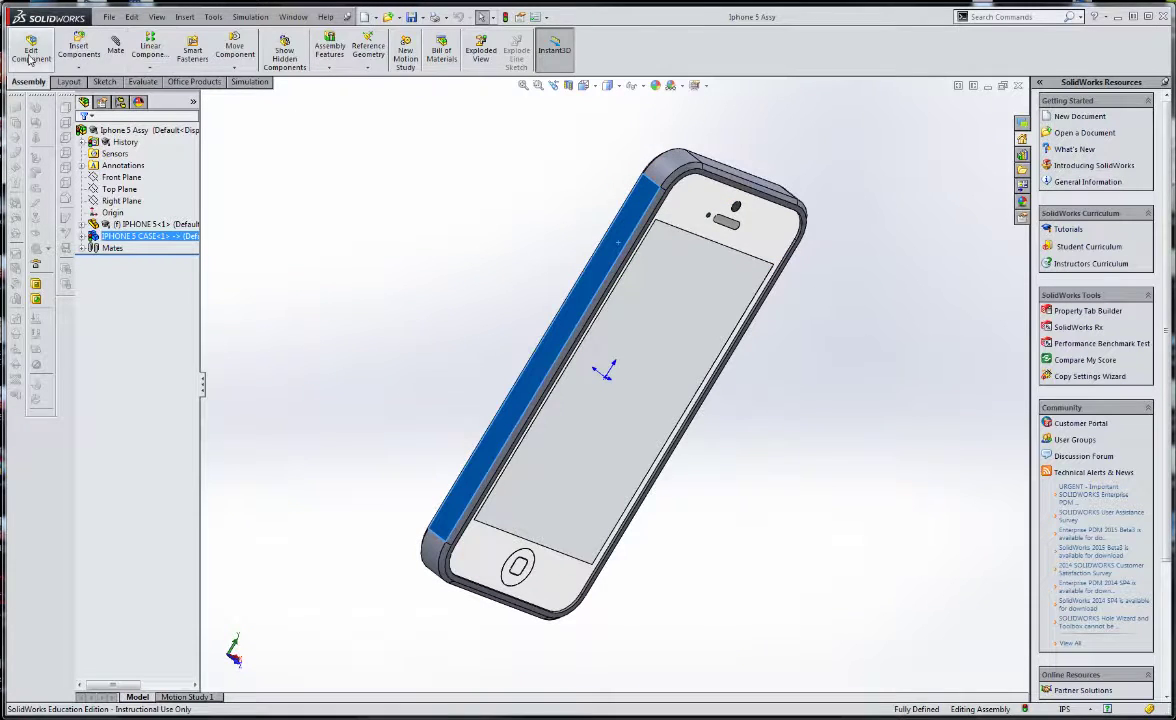
middle_click_drag(473, 158, 540, 340)
scroll(564, 315, "down", 5)
scroll(570, 302, "up", 5)
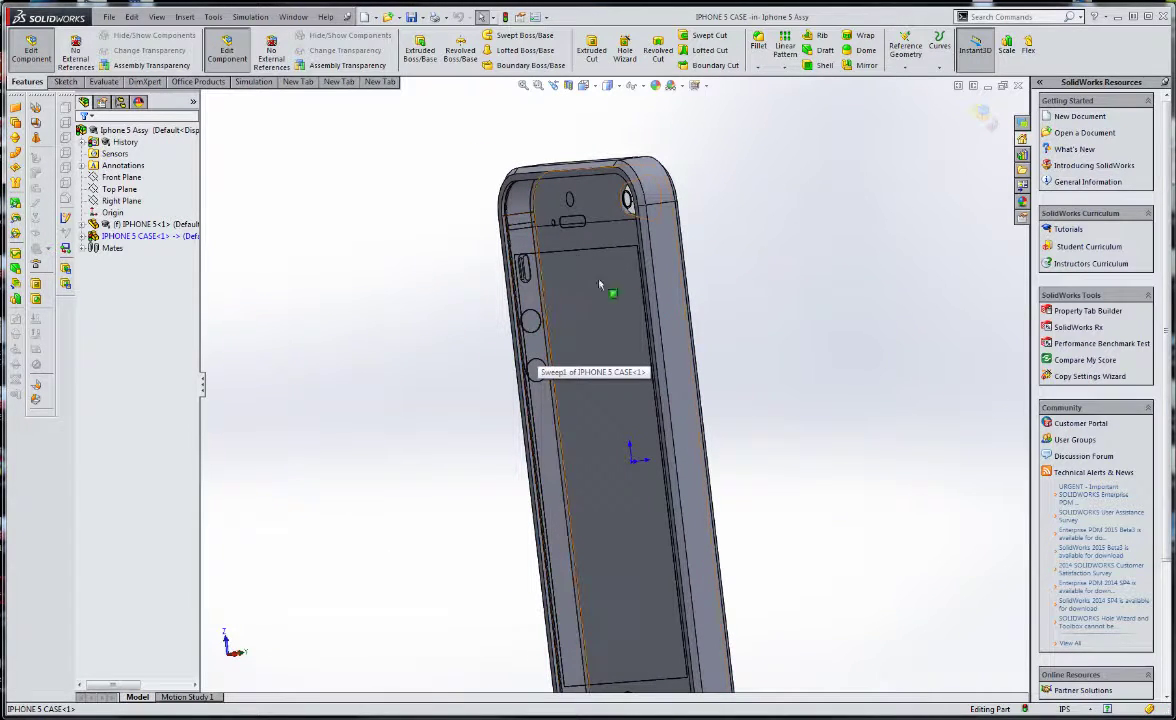
scroll(577, 263, "down", 3)
middle_click_drag(600, 290, 652, 350)
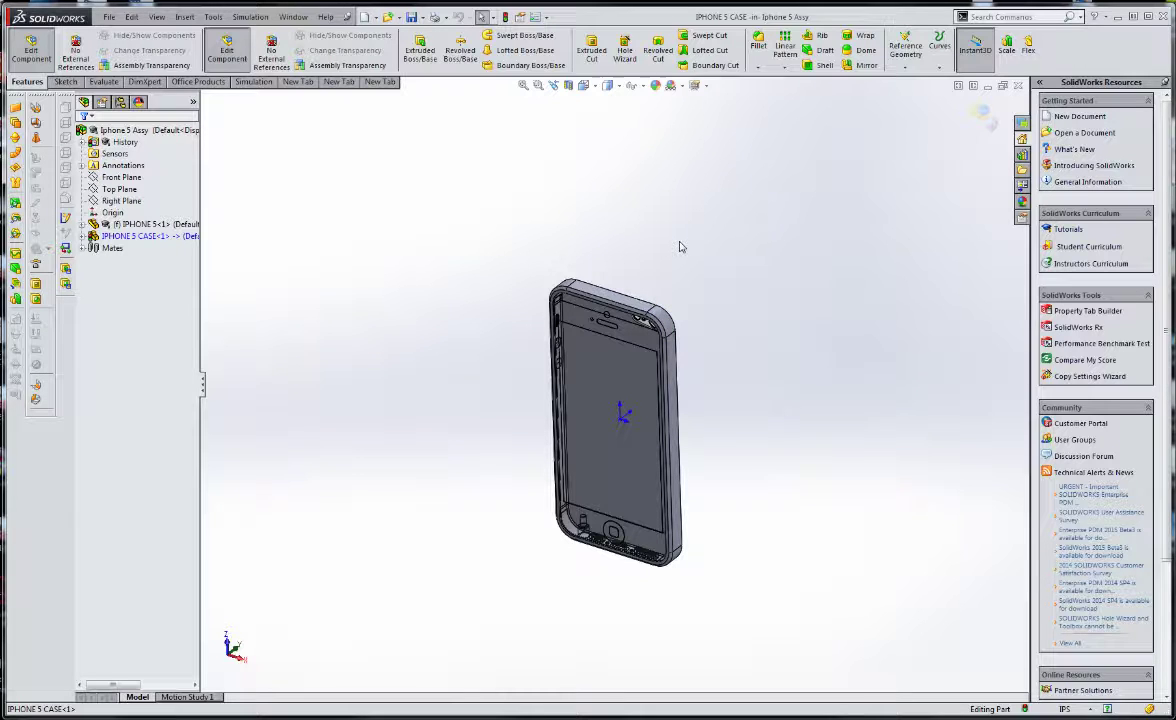
key("ctrl+5")
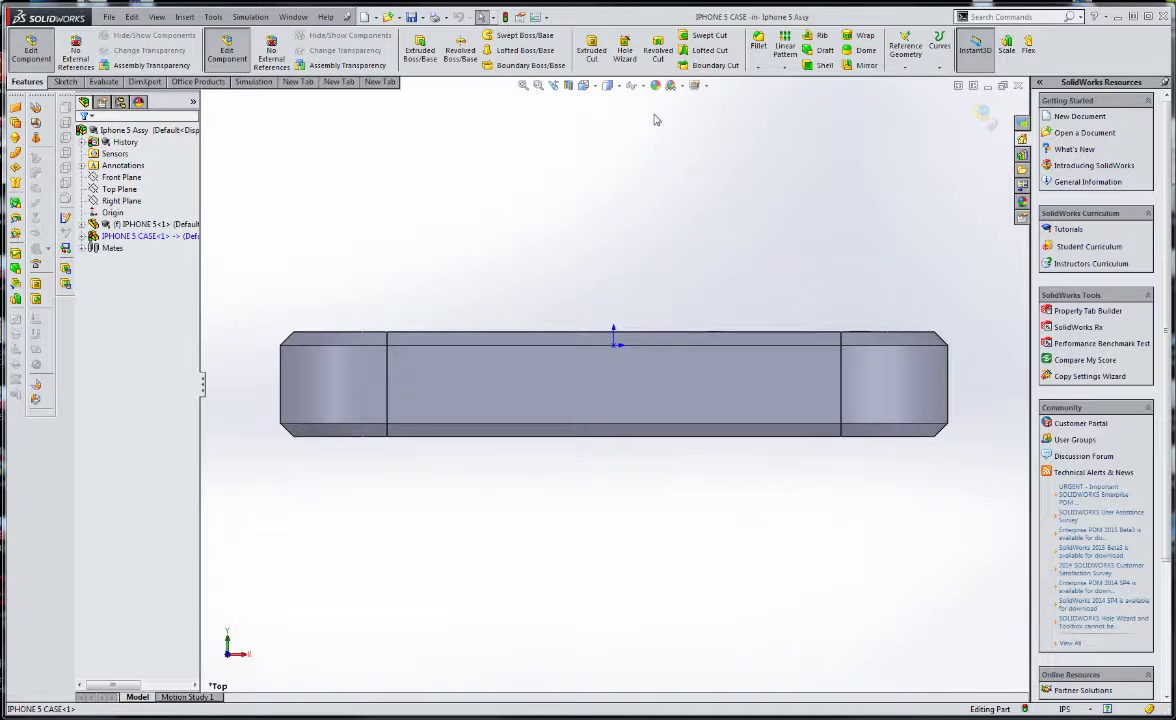
Display the model in wireframe so the phone's openings can be seen through the case's end wall.
left_click(787, 382)
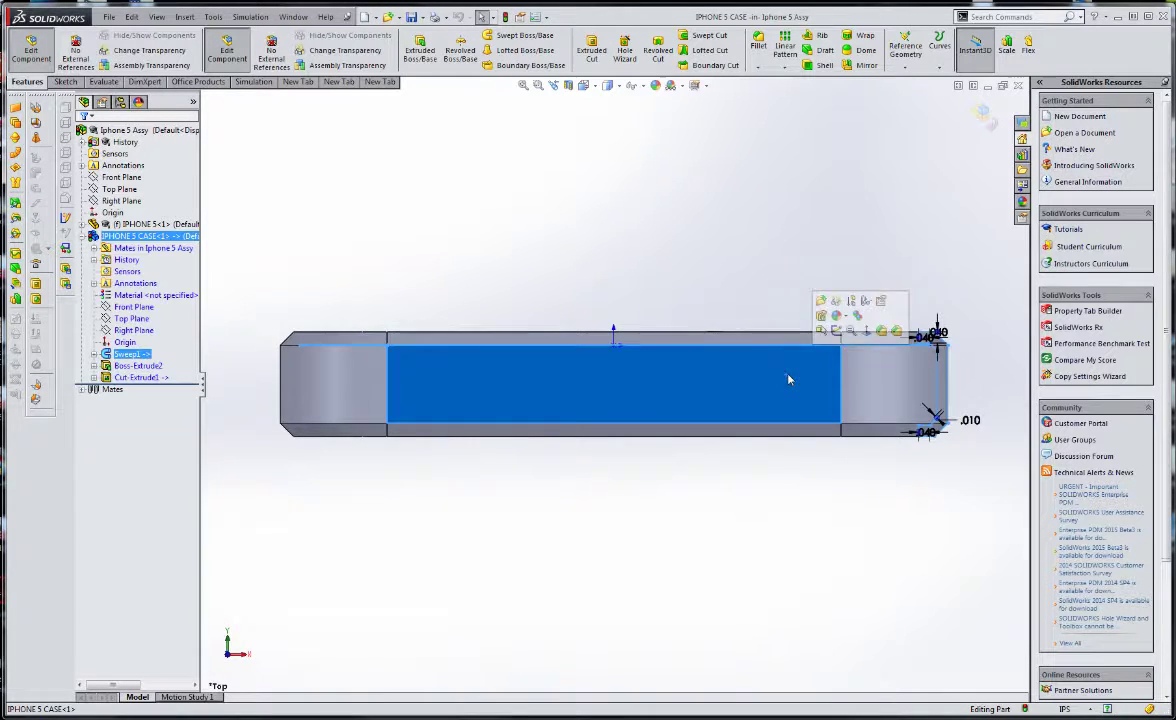
left_click(65, 82)
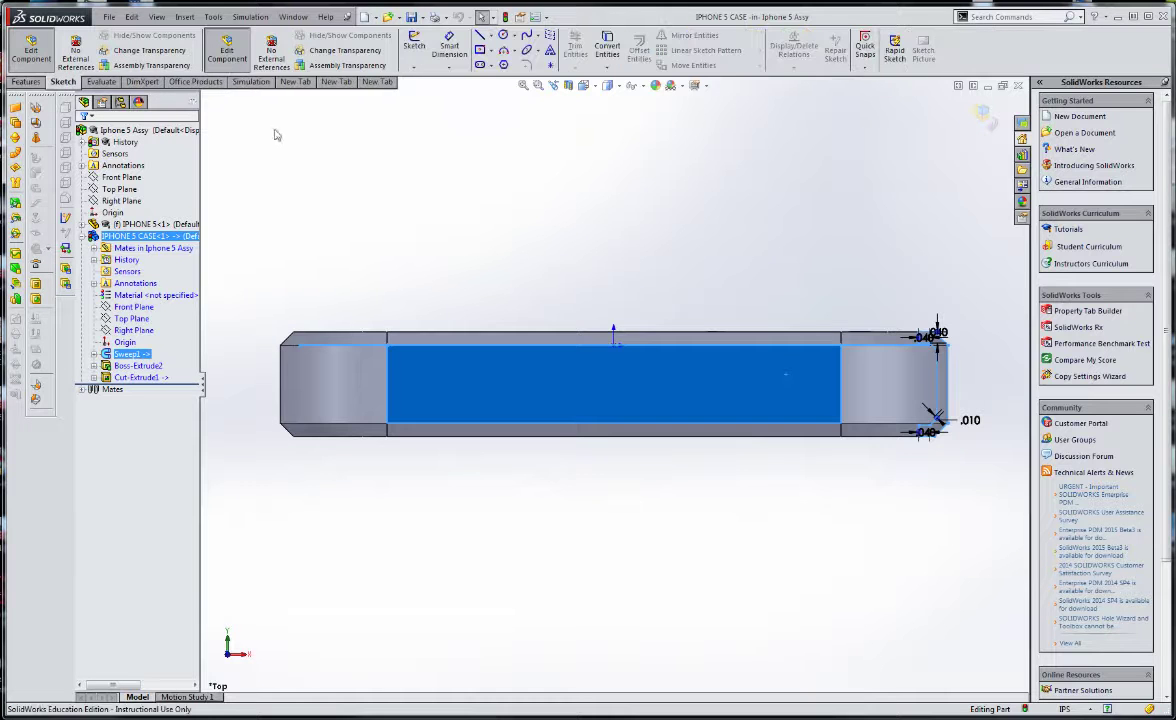
left_click(618, 86)
left_click(608, 168)
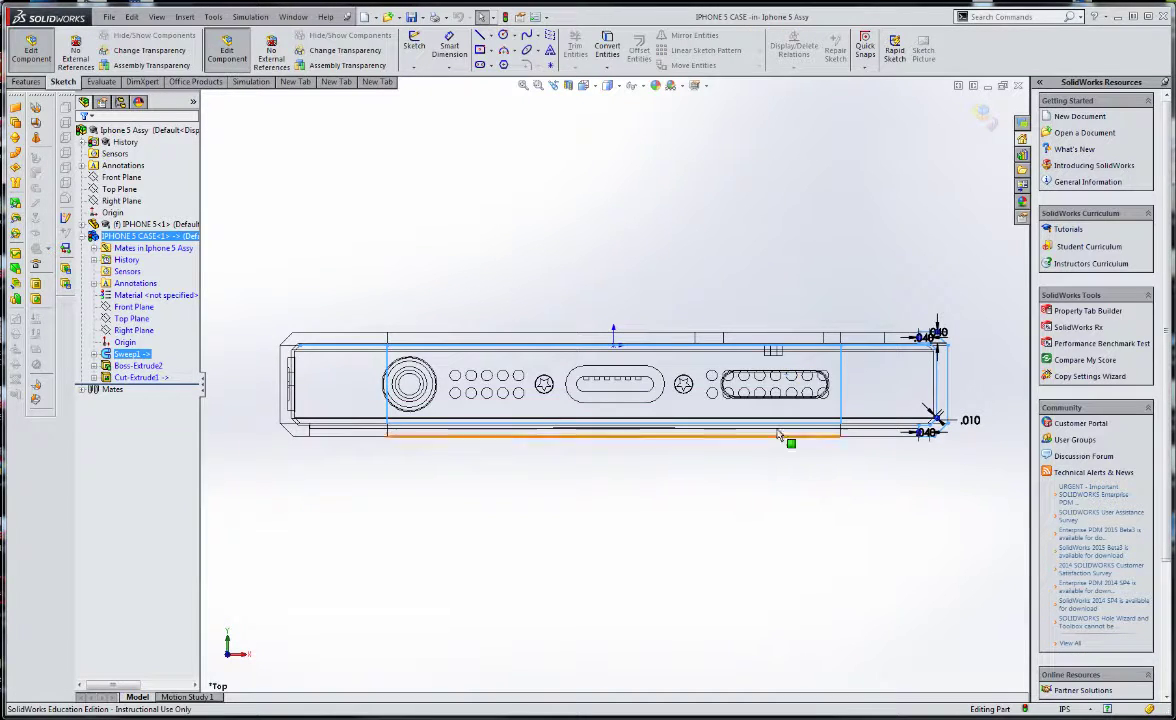
scroll(735, 400, "down", 5)
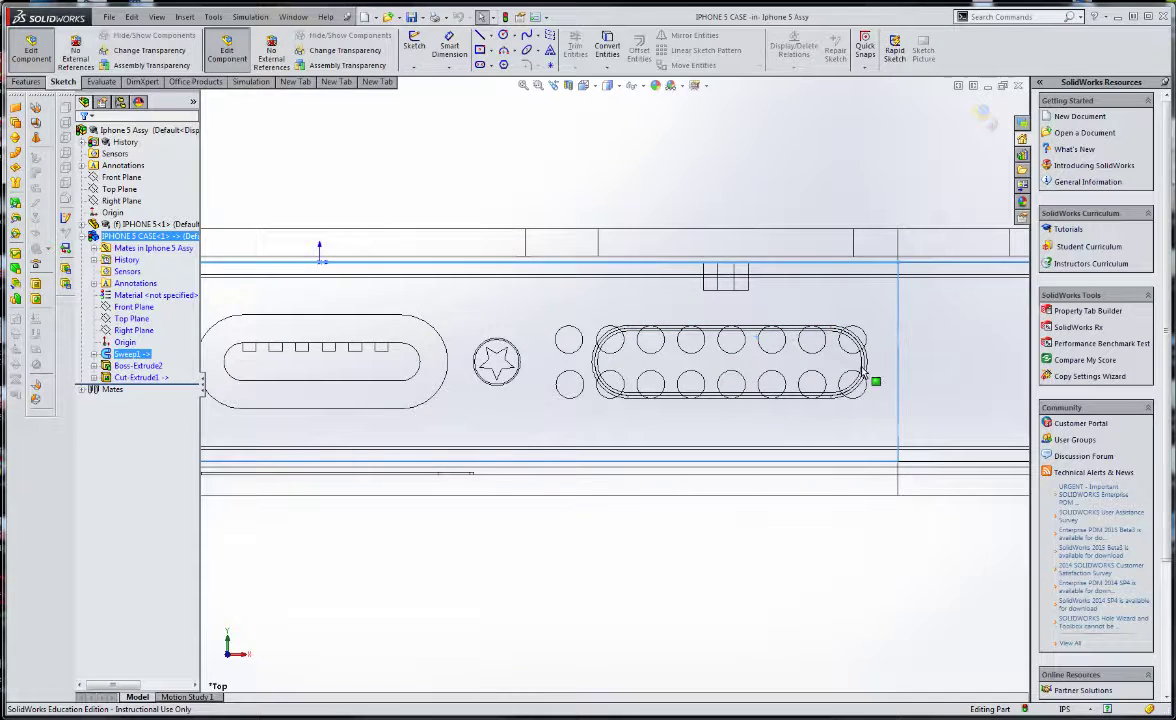
scroll(722, 360, "up", 3)
scroll(748, 407, "down", 5)
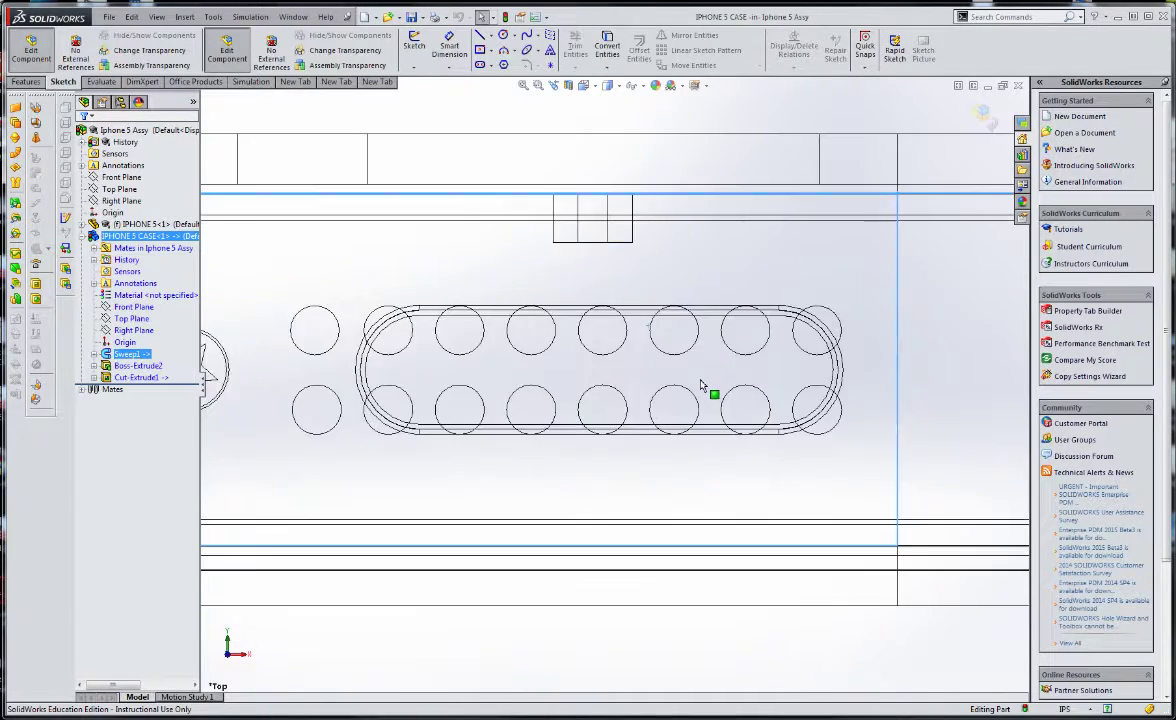
scroll(782, 394, "up", 2)
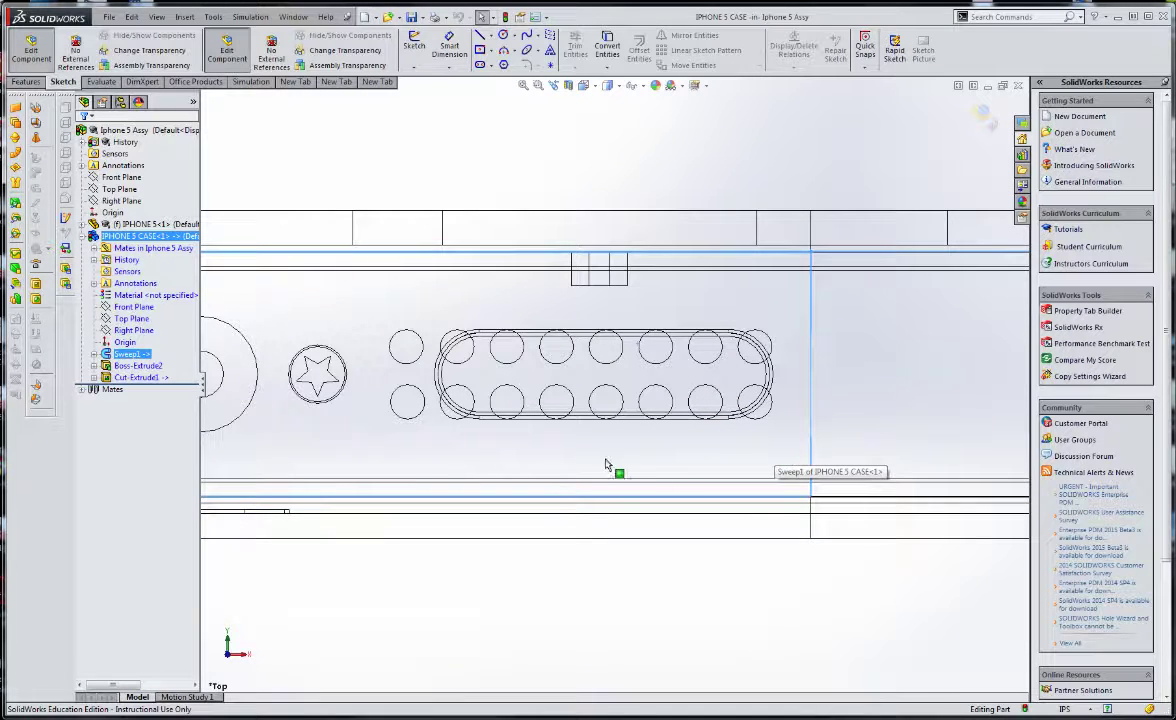
Try to convert the phone's speaker slot outline, both straight edges and the left arc, into sketch entities.
left_click(641, 425)
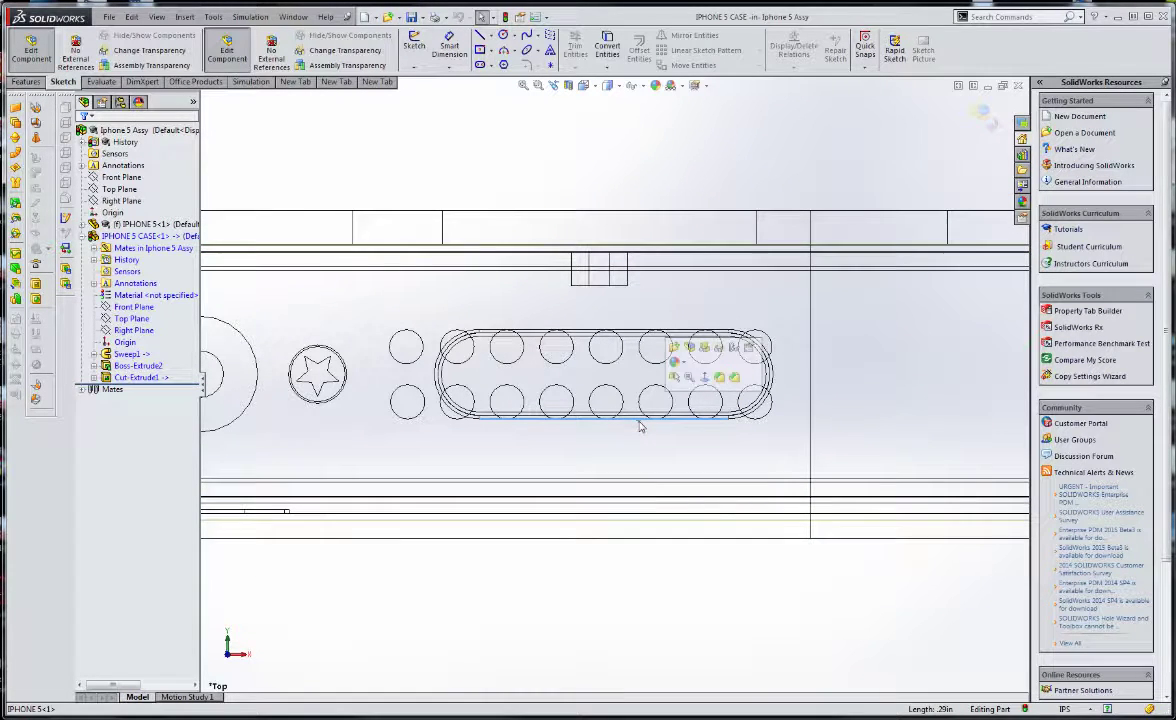
left_click(447, 333, "ctrl")
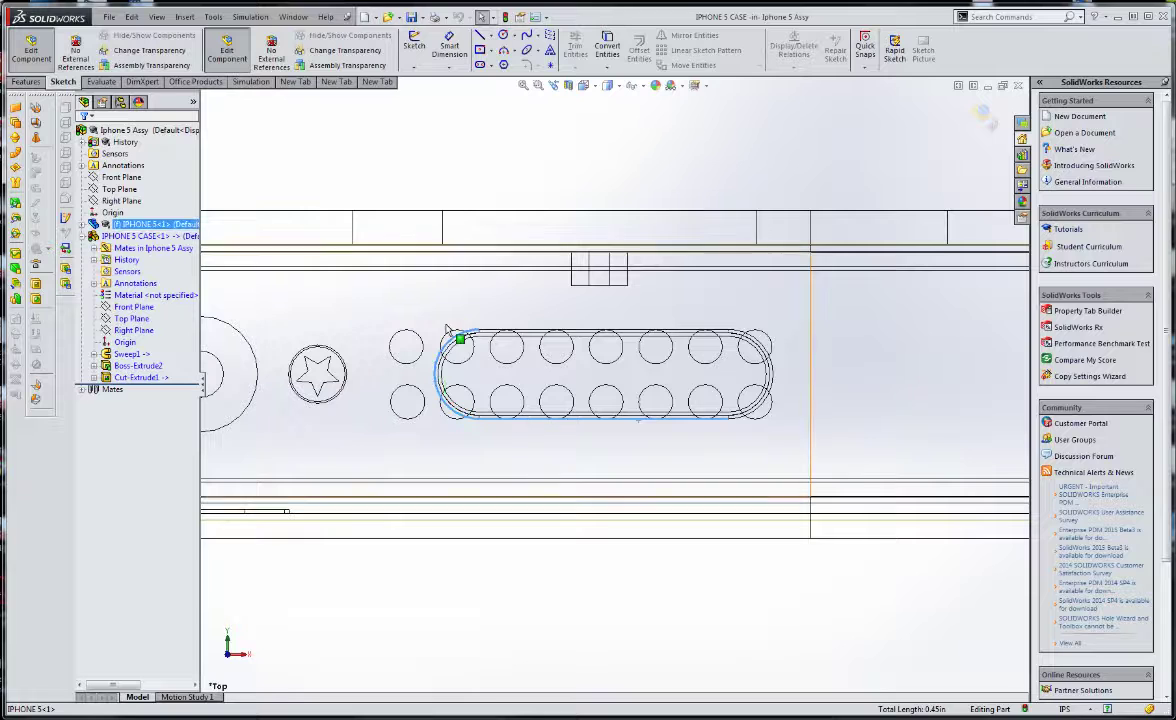
left_click(490, 333, "ctrl")
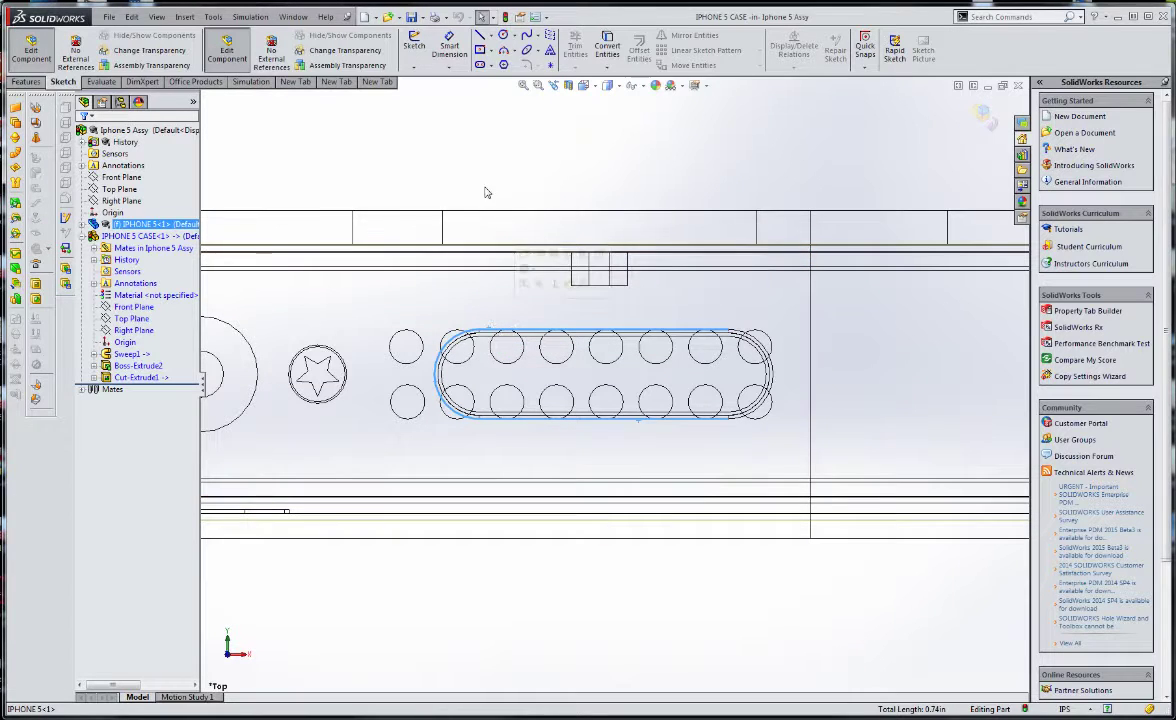
left_click(609, 52)
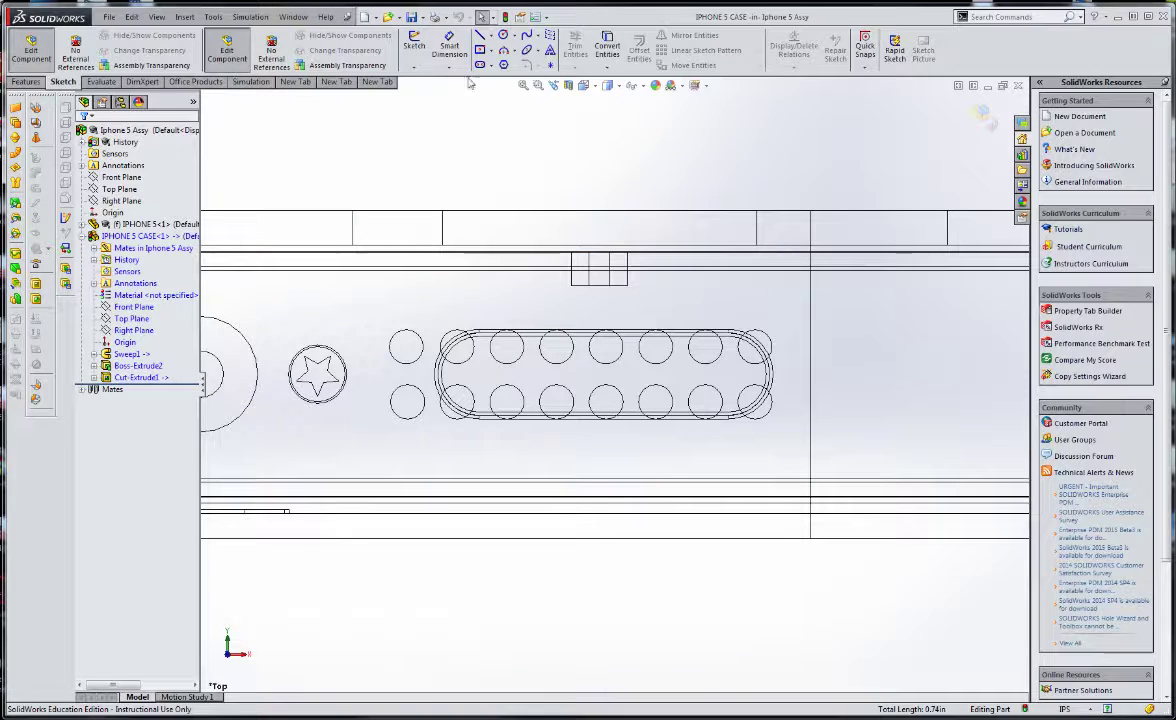
Start a sketch on the case's flat end face and convert the speaker slot's two straight outer edges and left arc.
left_click(507, 292)
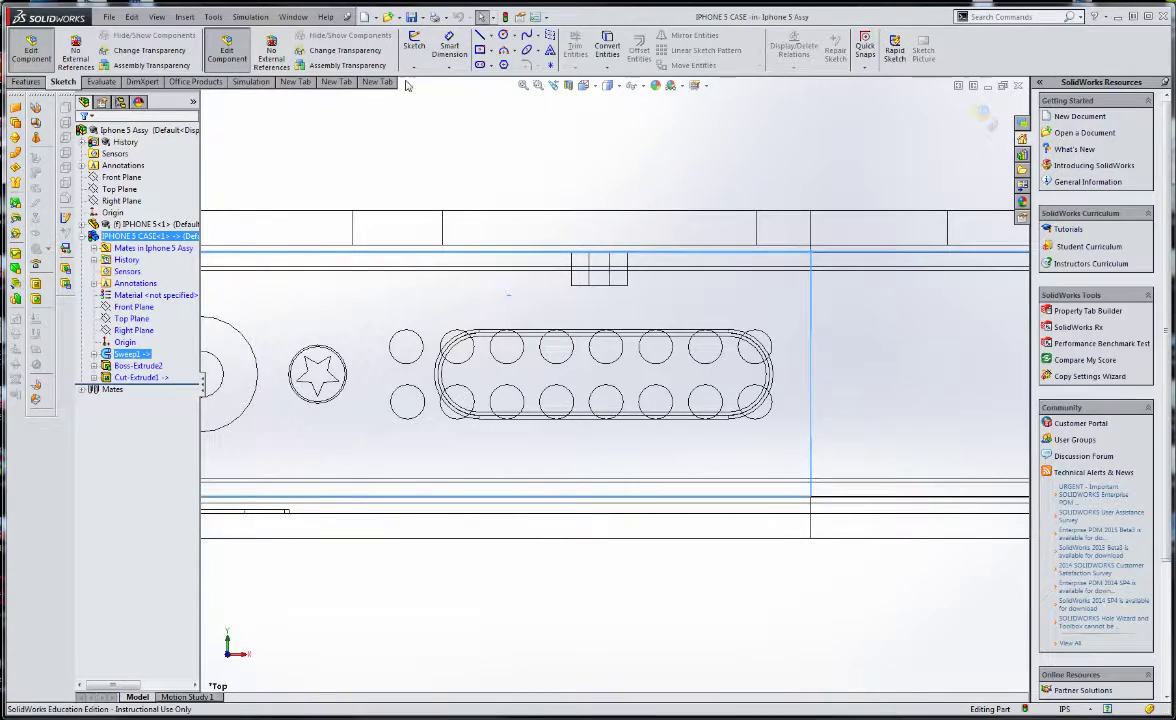
left_click(415, 50)
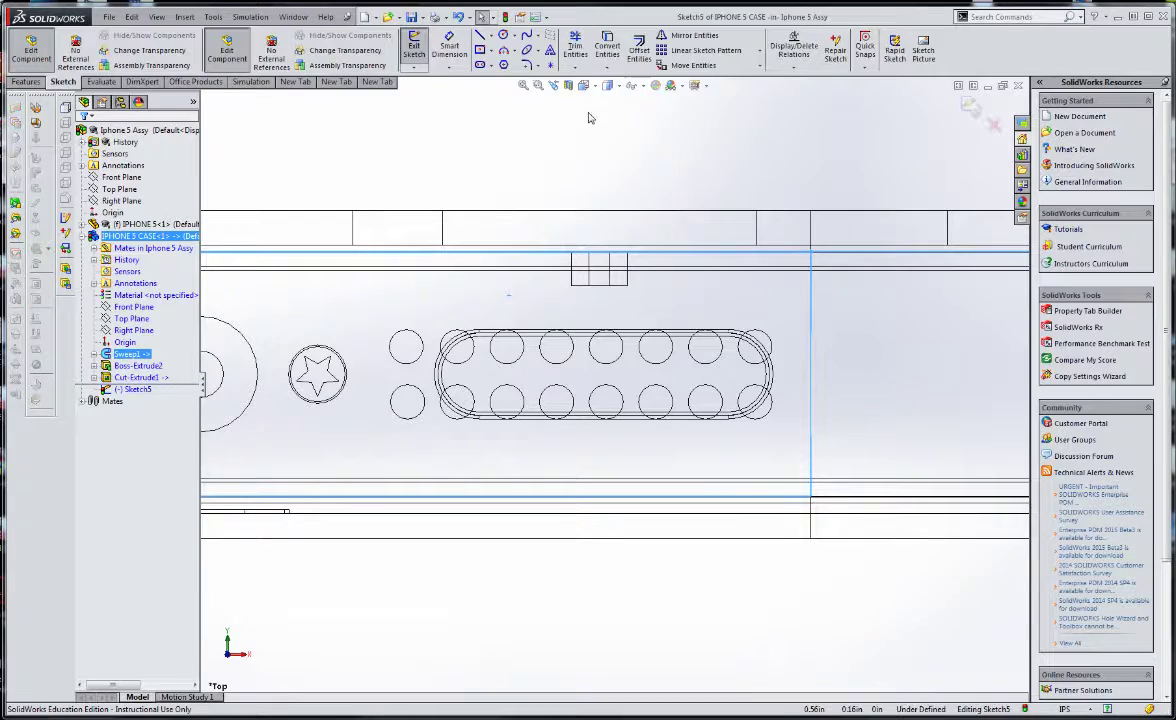
left_click(478, 330)
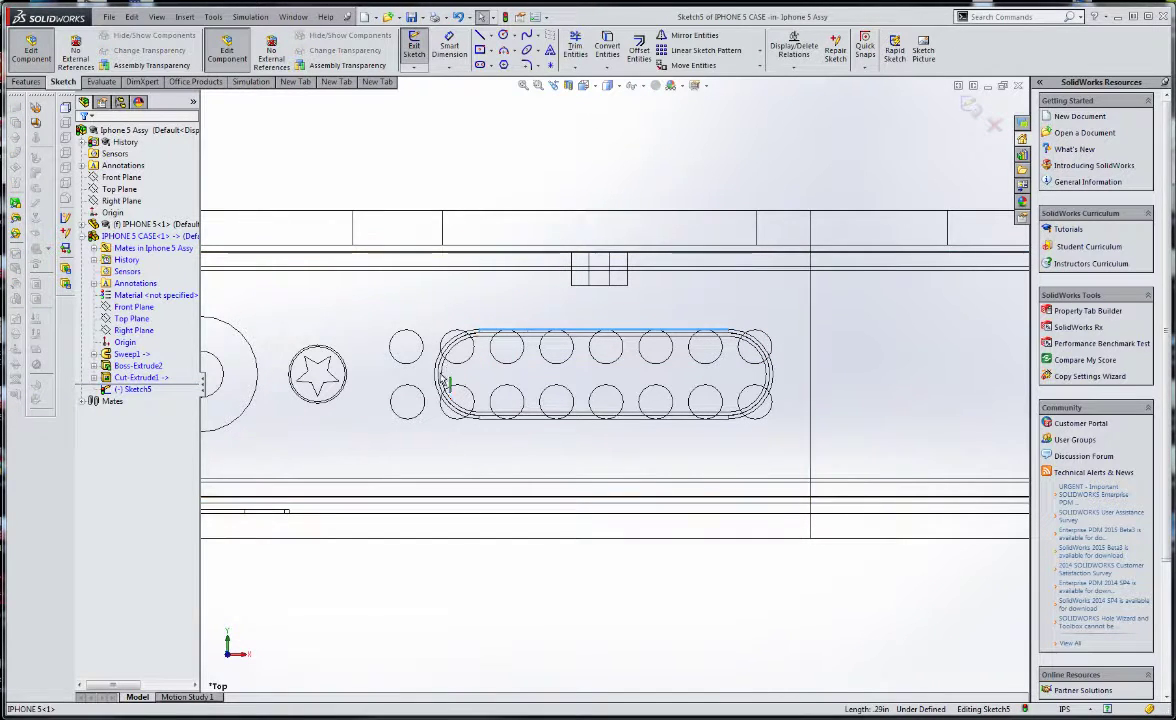
left_click(443, 373, "ctrl")
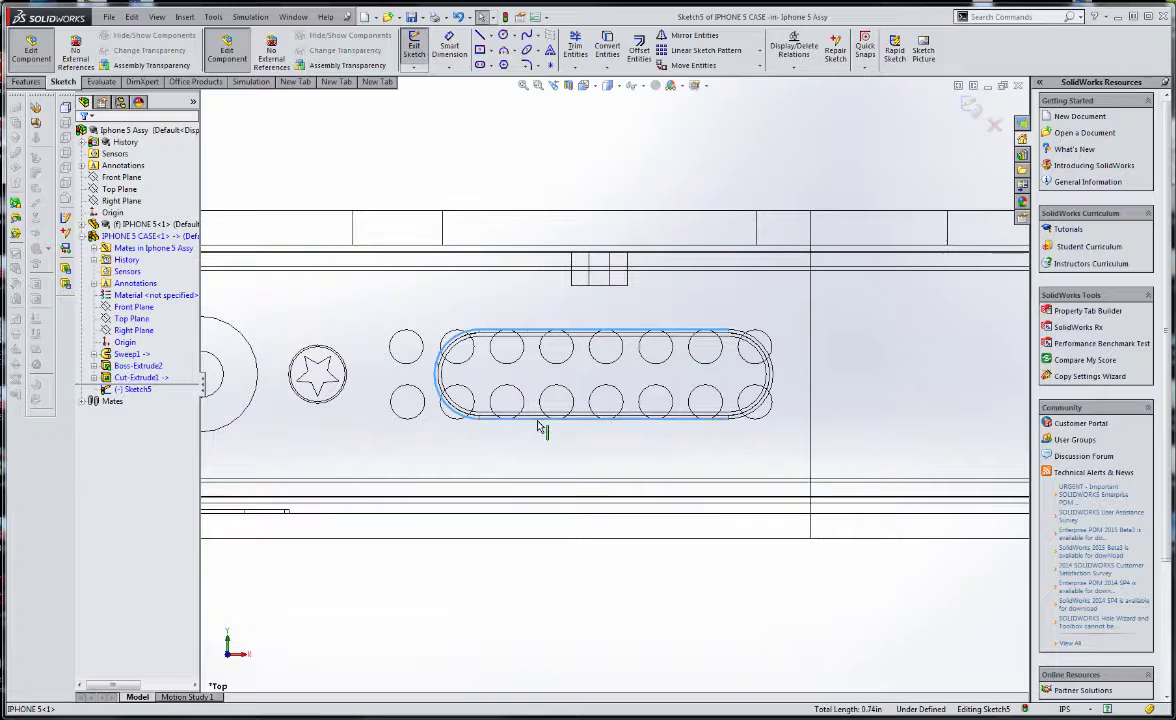
left_click(607, 47)
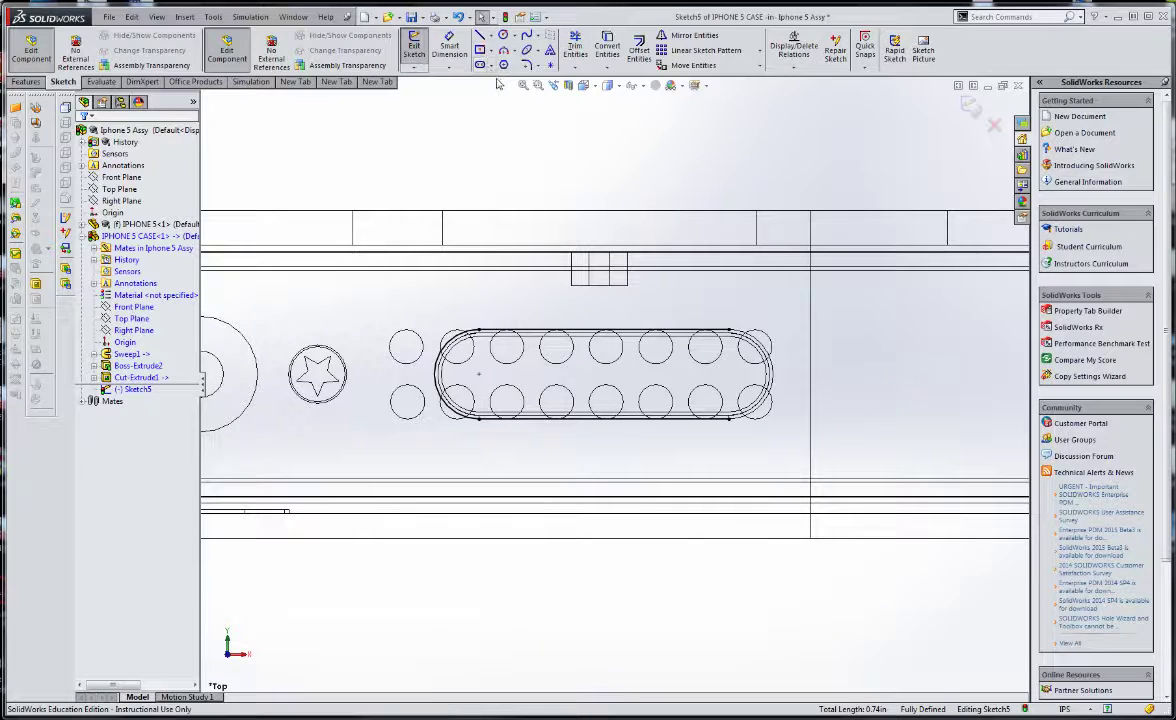
Draw a vertical centerline about 0.09 in long upward from the outermost point of the slot's right-hand arc.
left_click(490, 37)
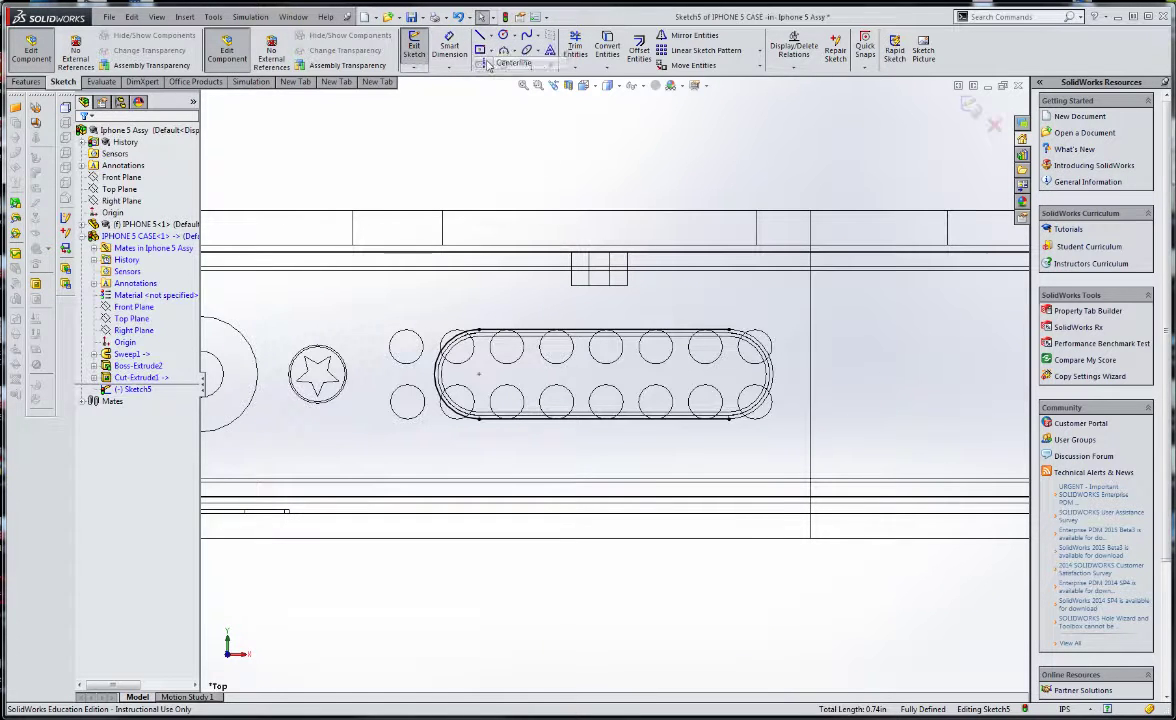
left_click(505, 58)
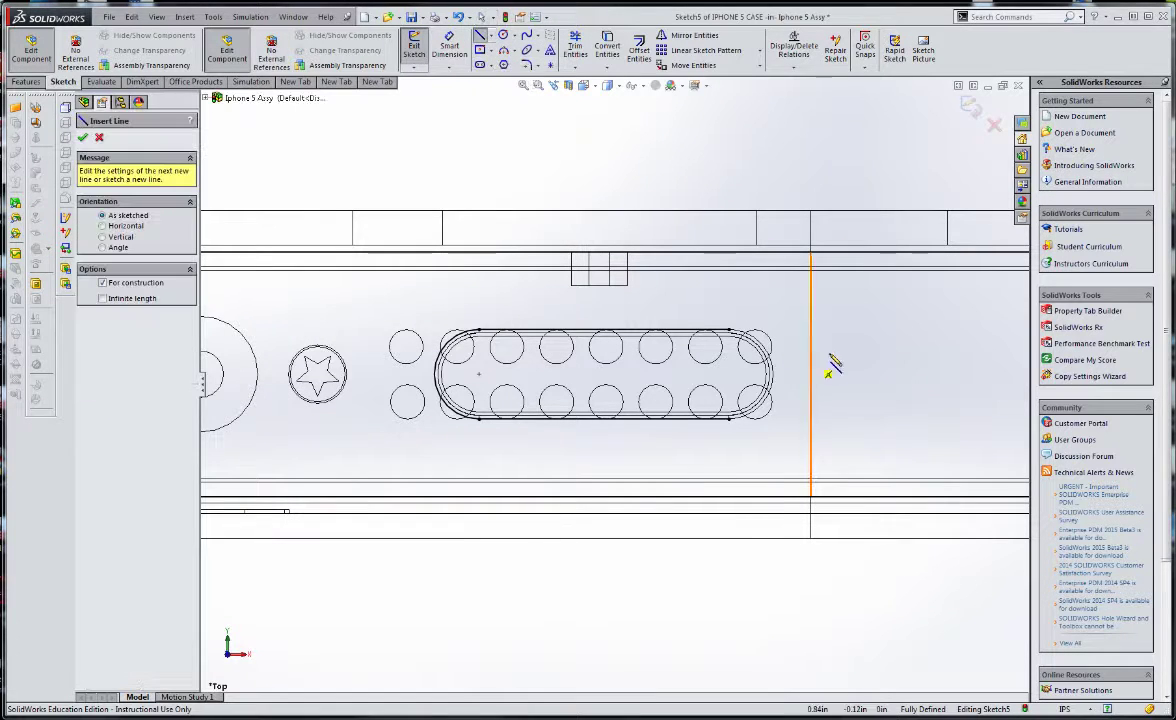
left_click(773, 376)
left_click(772, 297)
key("Escape")
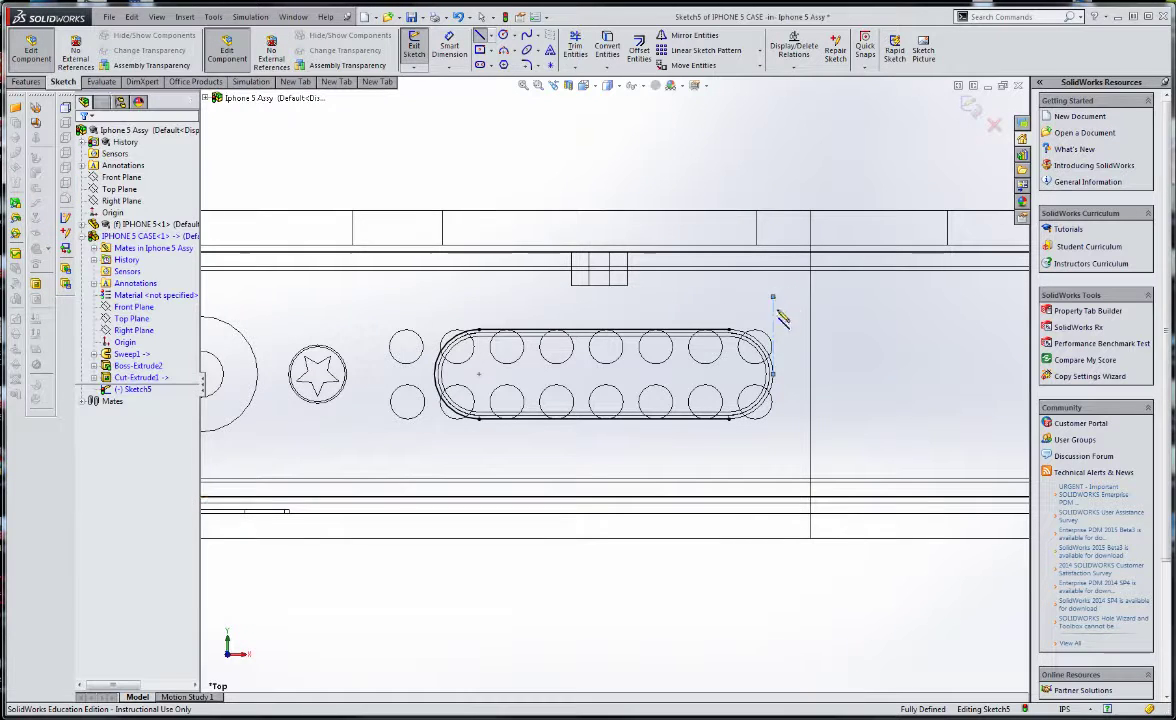
Extend both straight slot lines to the centerline using corner trims, and delete the centerline.
scroll(762, 380, "down", 5)
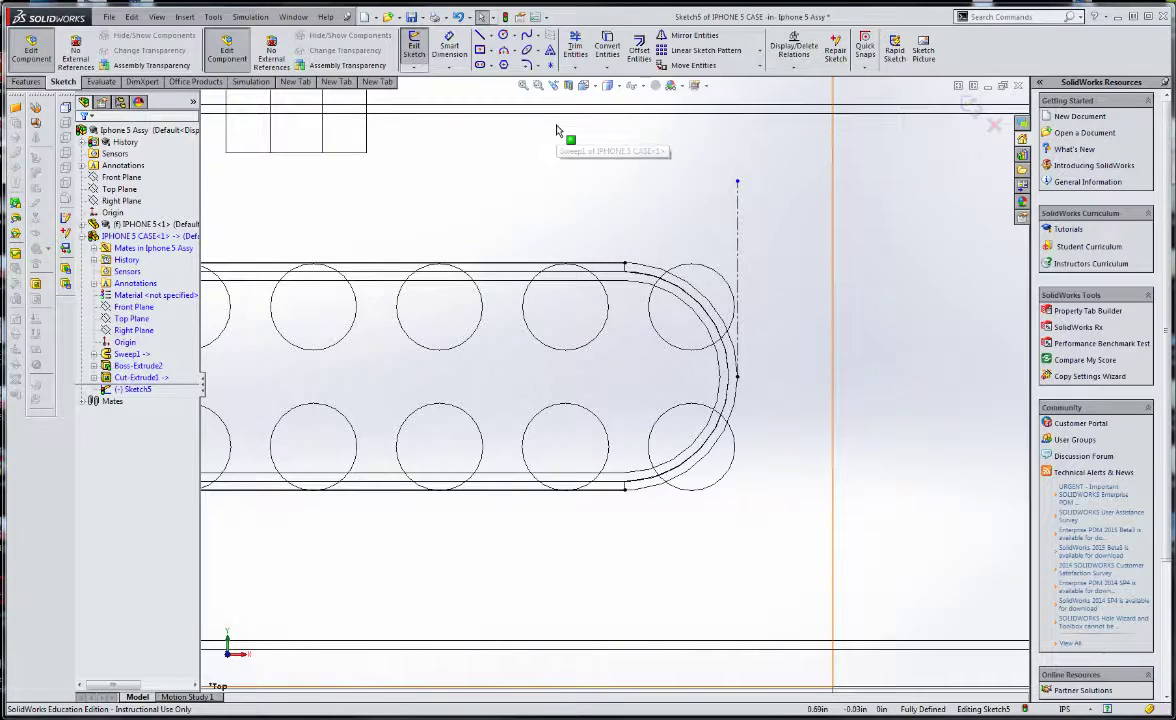
left_click(576, 45)
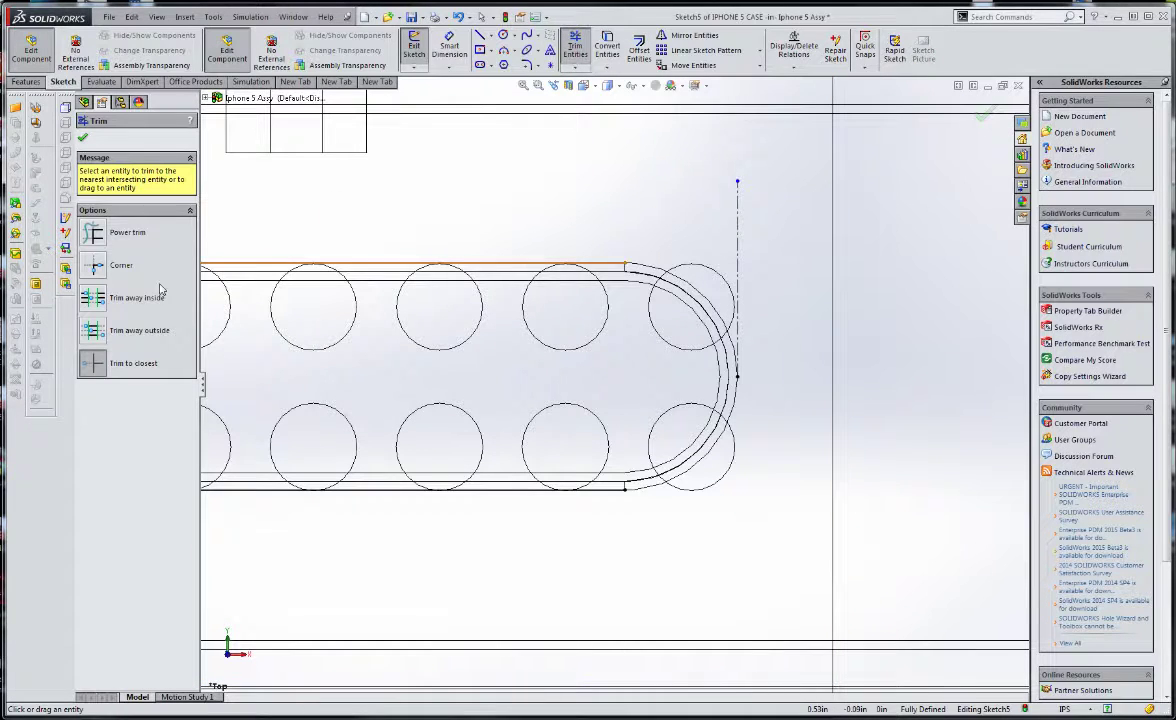
left_click(93, 265)
left_click(738, 330)
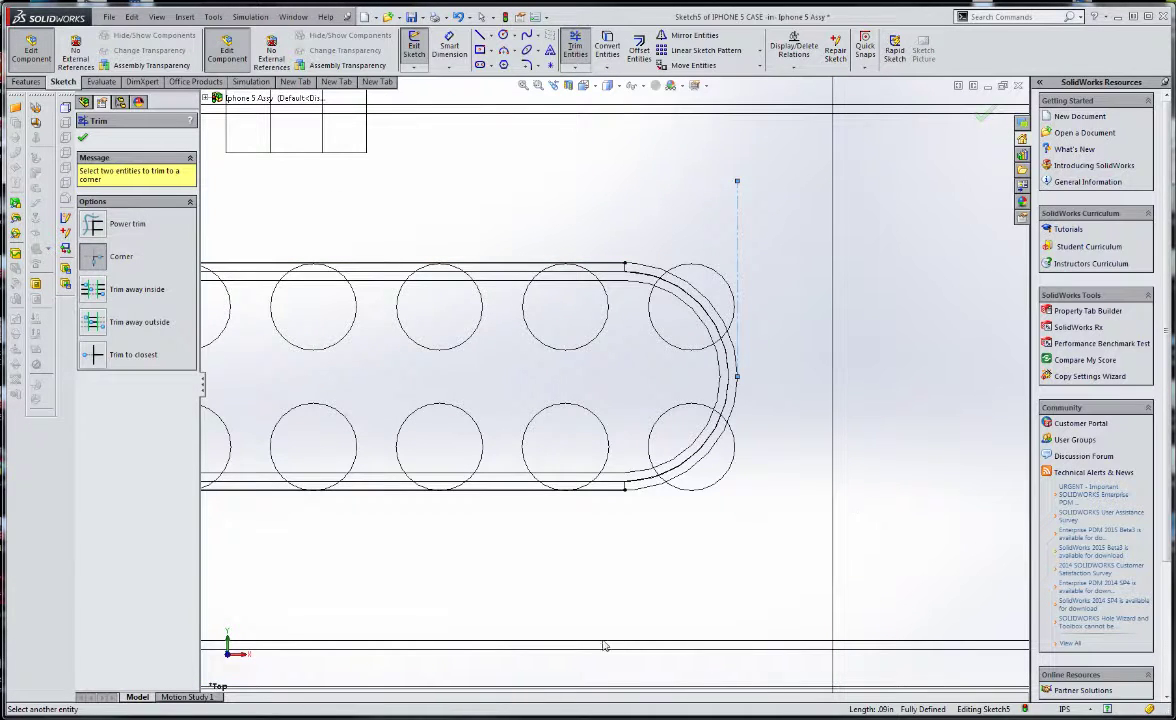
left_click(605, 488)
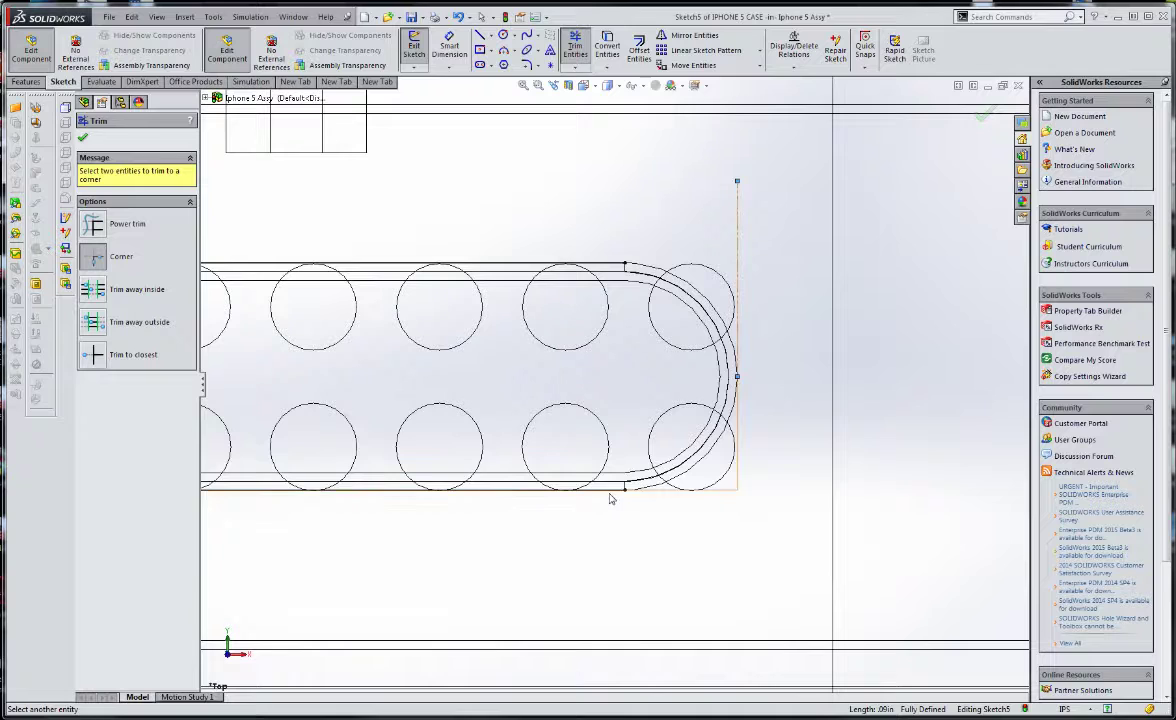
left_click(615, 263)
left_click(738, 330)
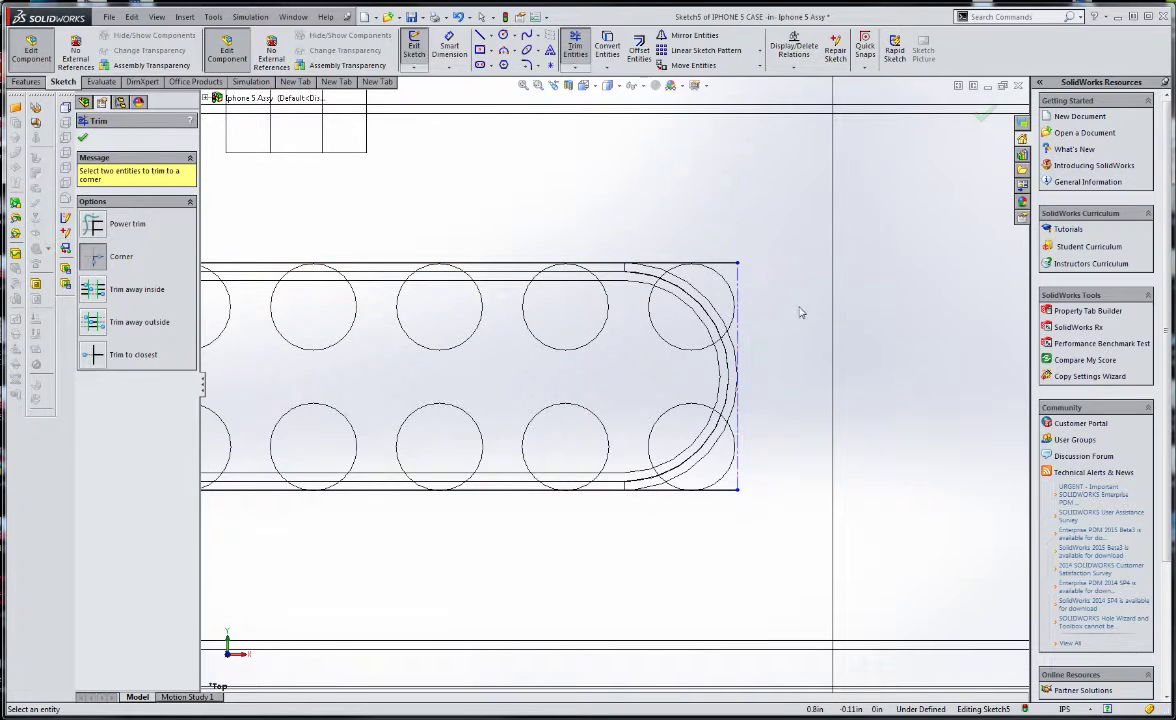
key("Escape")
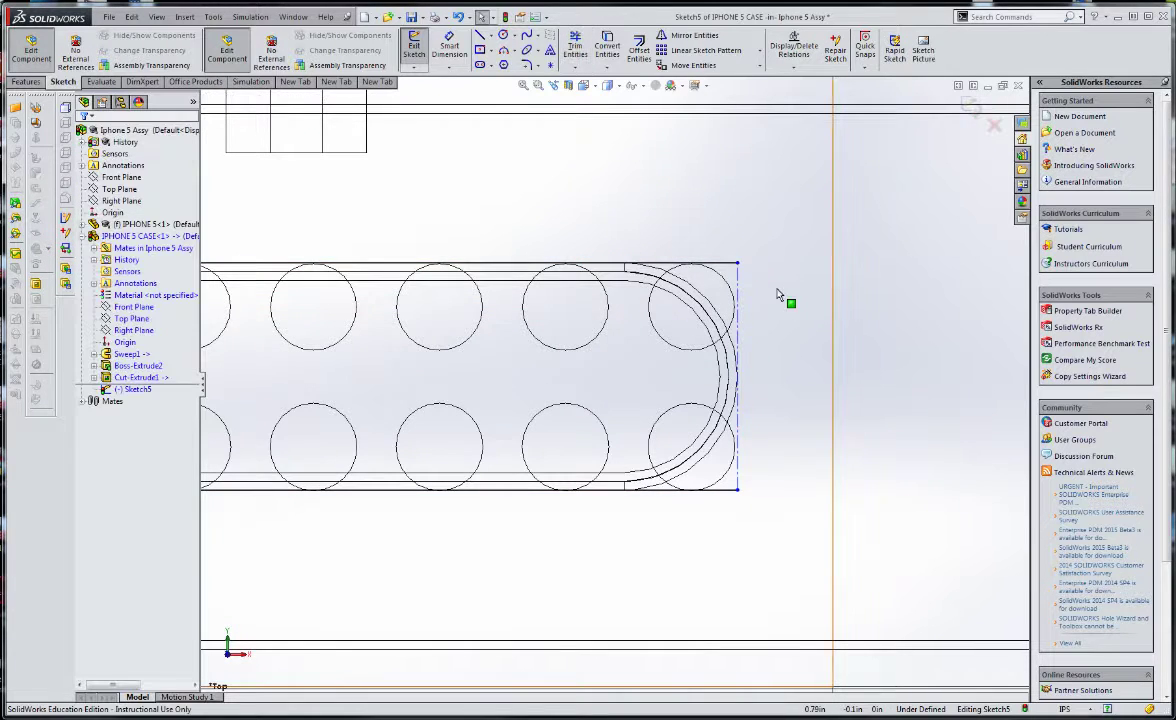
left_click(739, 336)
key("Escape")
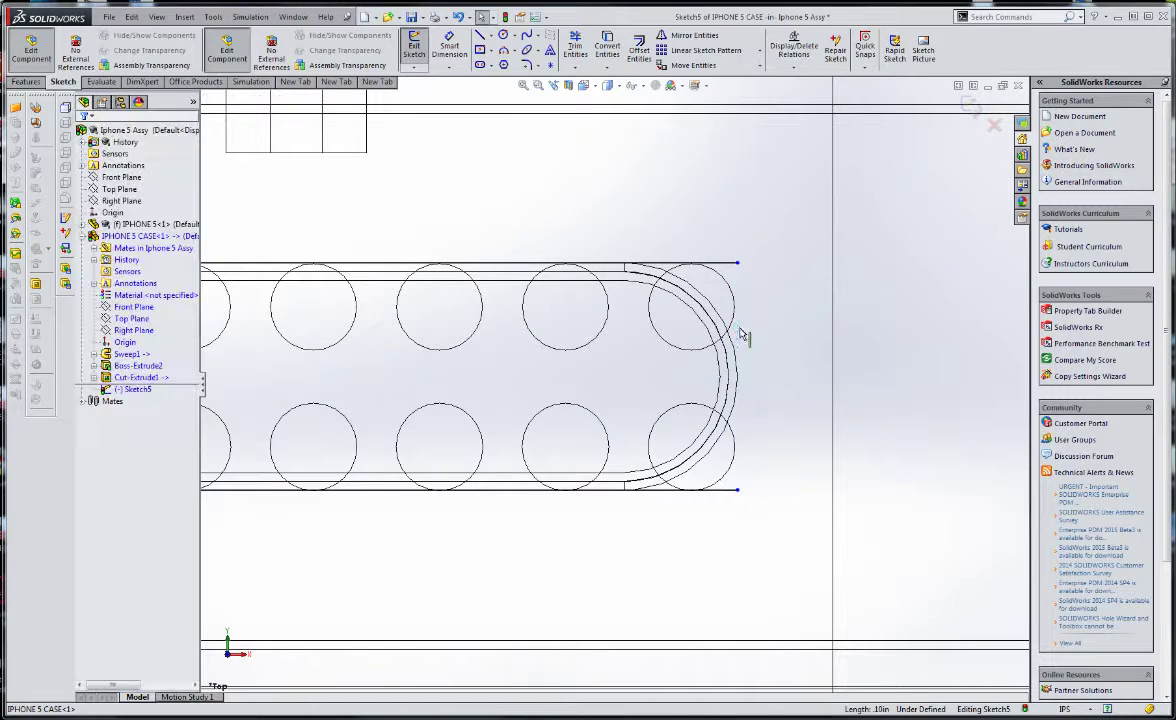
Offset the connected chain of slot lines and arc outward by 0.03 in with a dimension added.
scroll(648, 341, "up", 3)
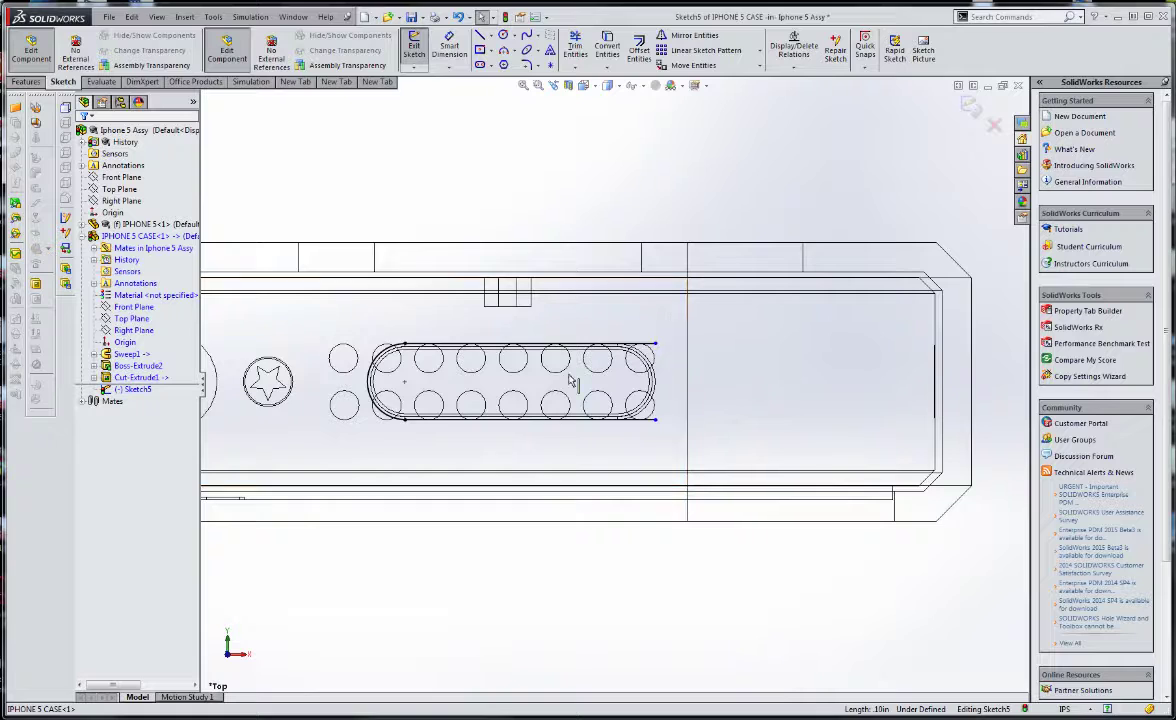
scroll(683, 340, "down", 5)
right_click(715, 272)
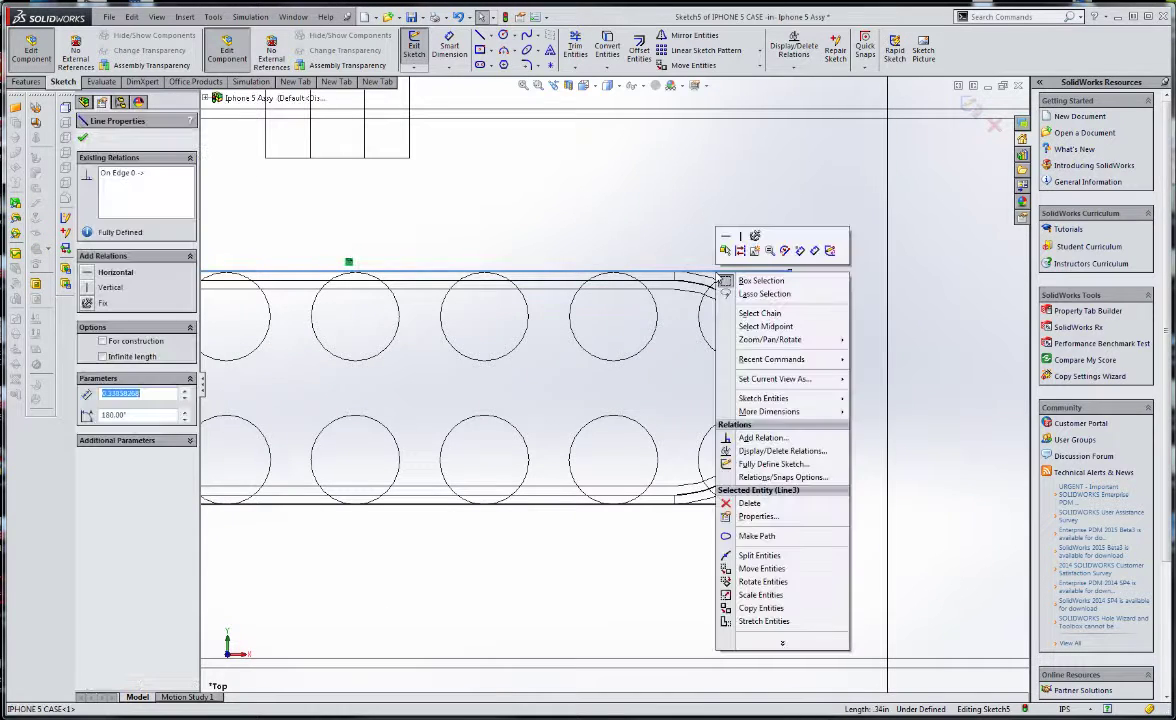
left_click(759, 313)
scroll(530, 500, "up", 3)
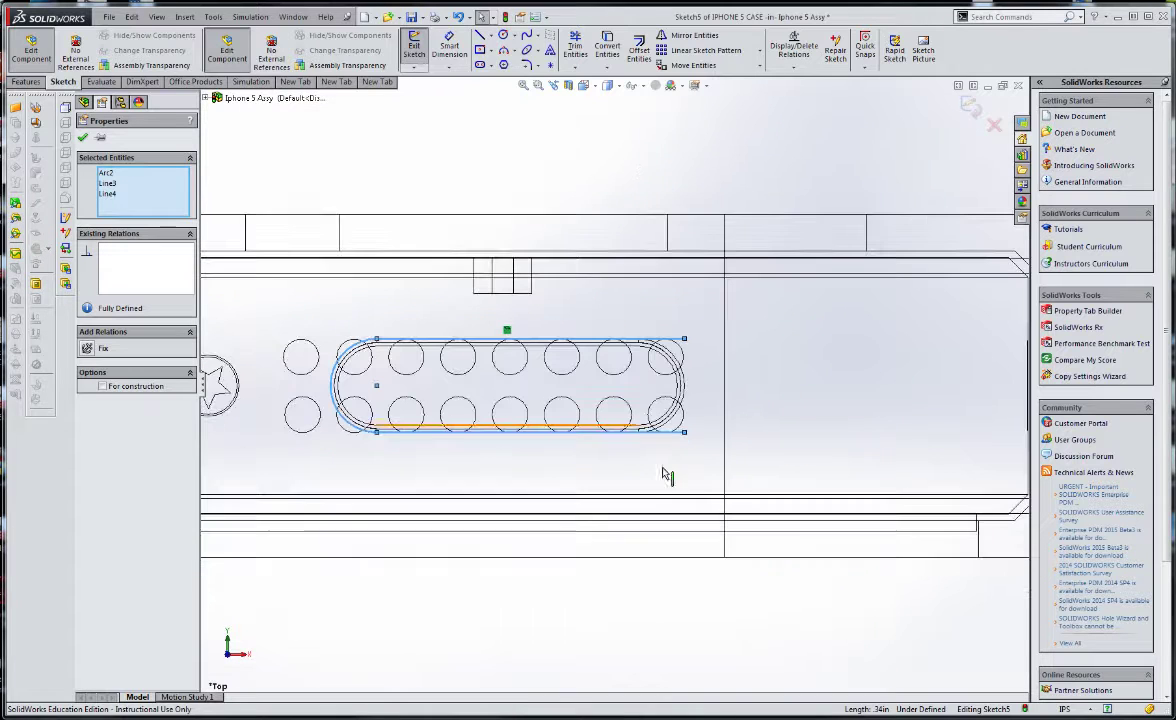
left_click(638, 50)
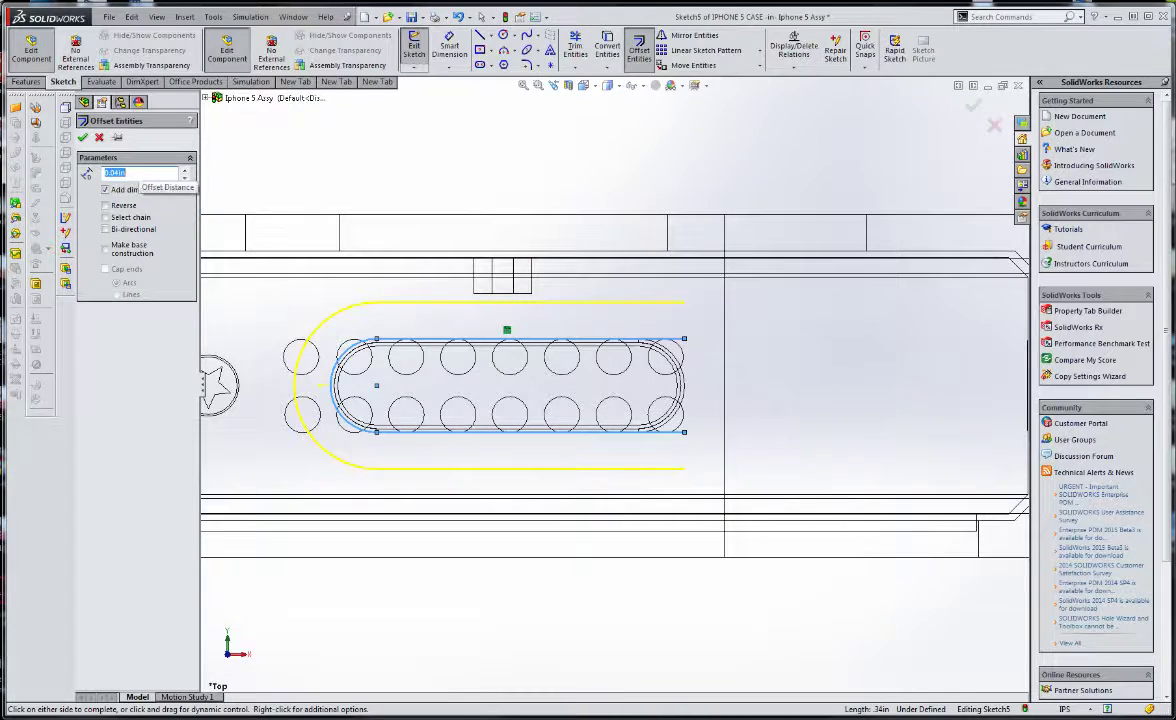
key("Return")
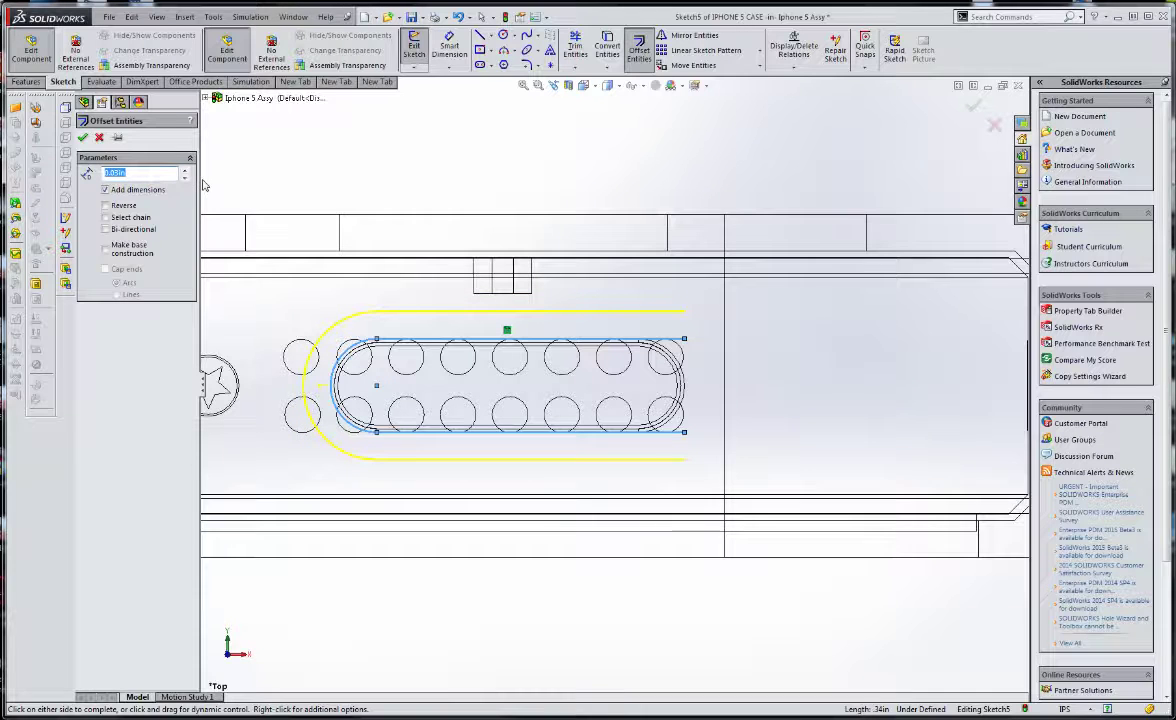
left_click(83, 138)
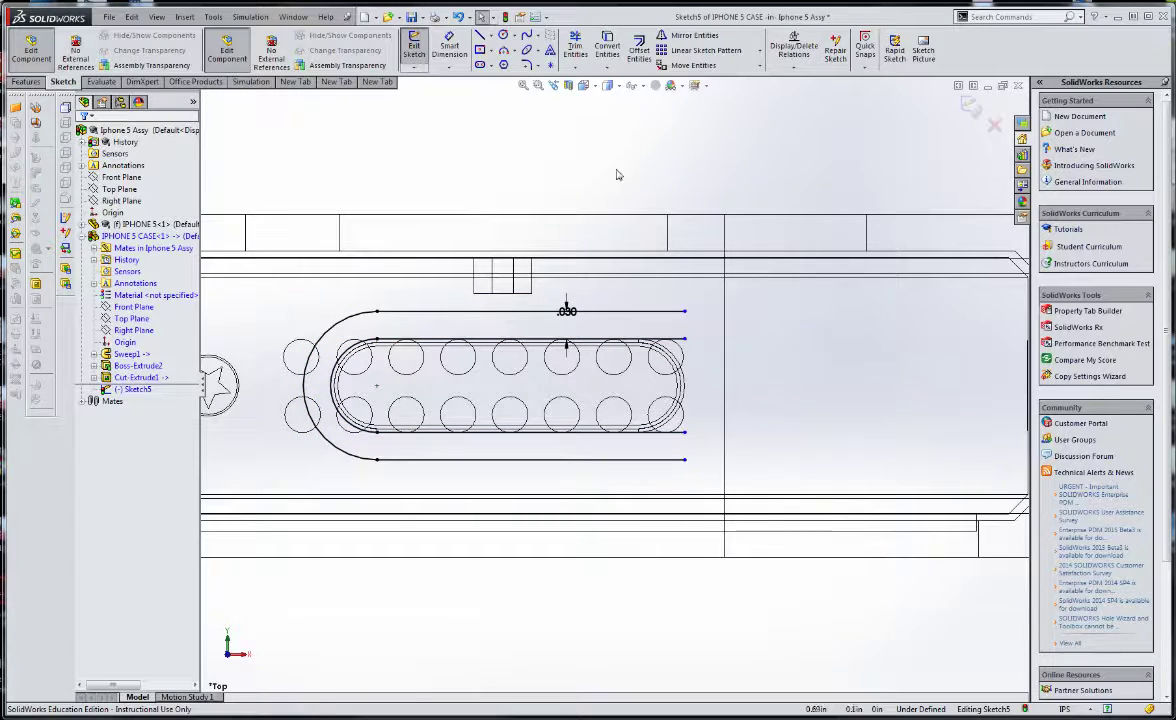
Close both open ends of the U-shaped profile with short vertical lines joining the inner and outer straight lines.
left_click(481, 35)
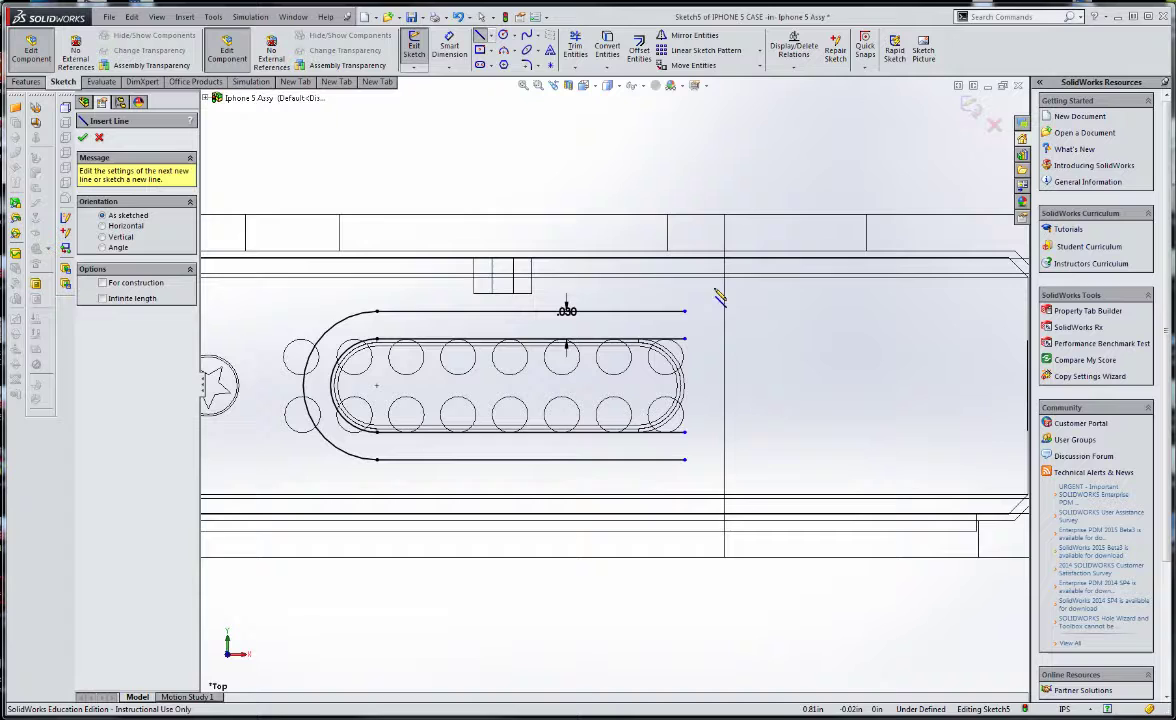
left_click(685, 341)
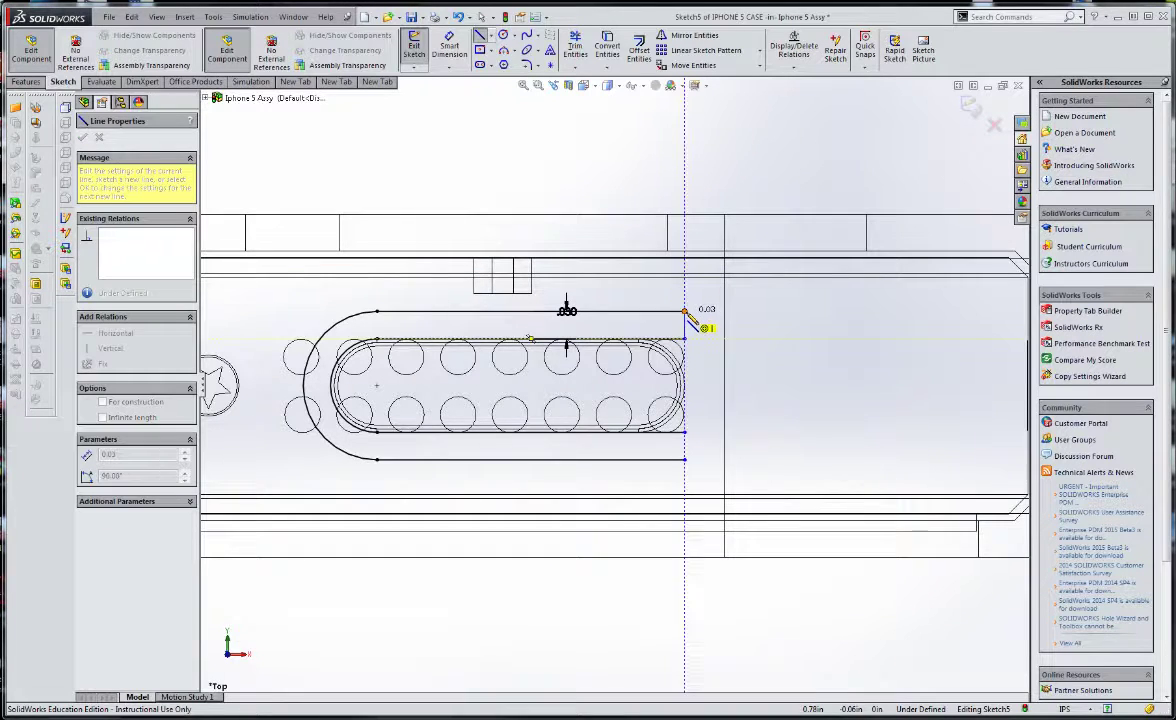
left_click(685, 312)
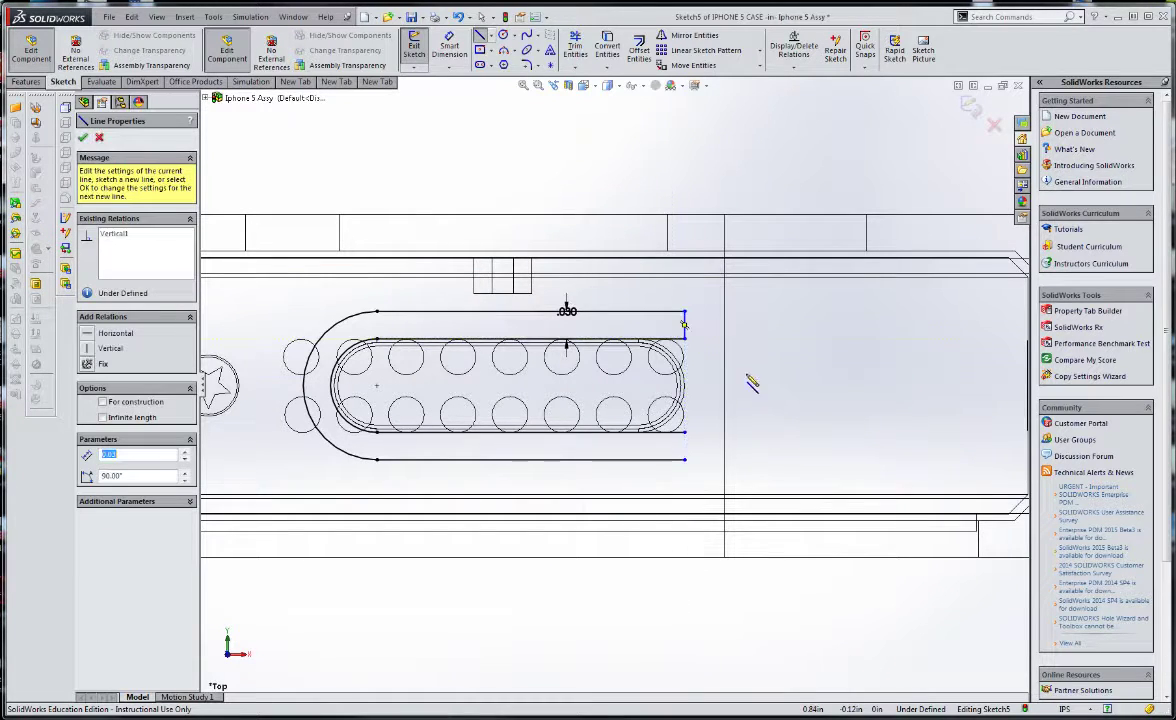
left_click(685, 459)
left_click(685, 433)
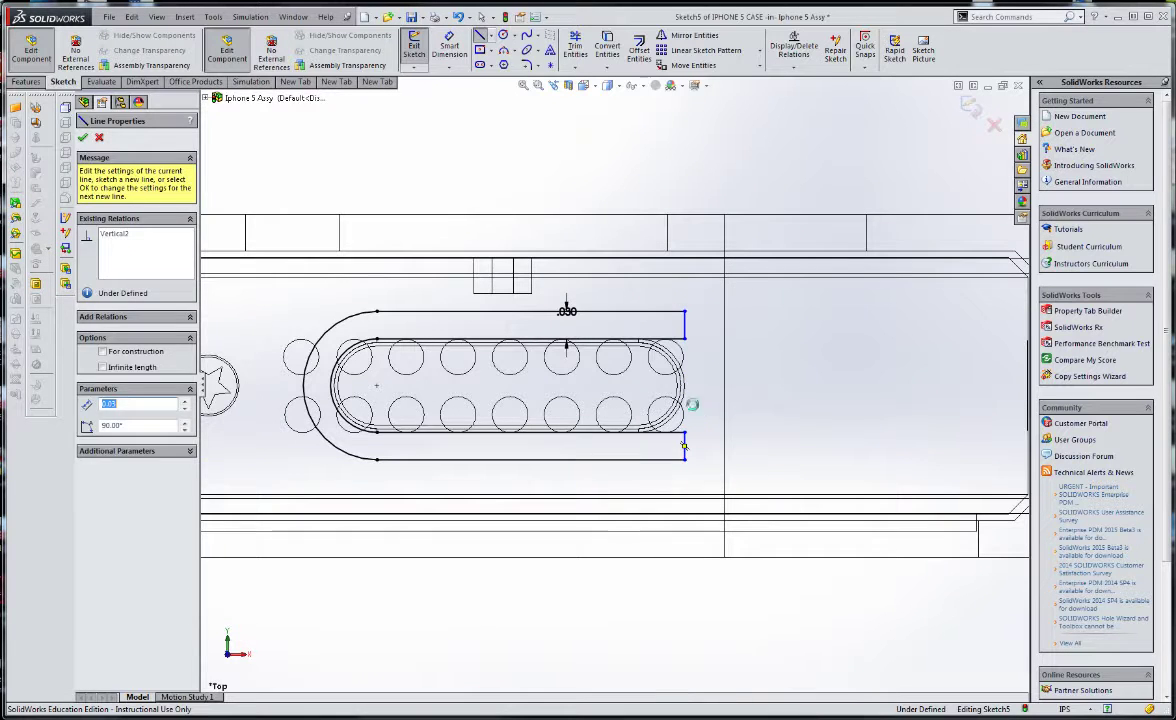
key("Escape")
Dimension the lengths of the profile's lower and upper outer straight lines, accepting the proposed values.
scroll(691, 450, "up", 3)
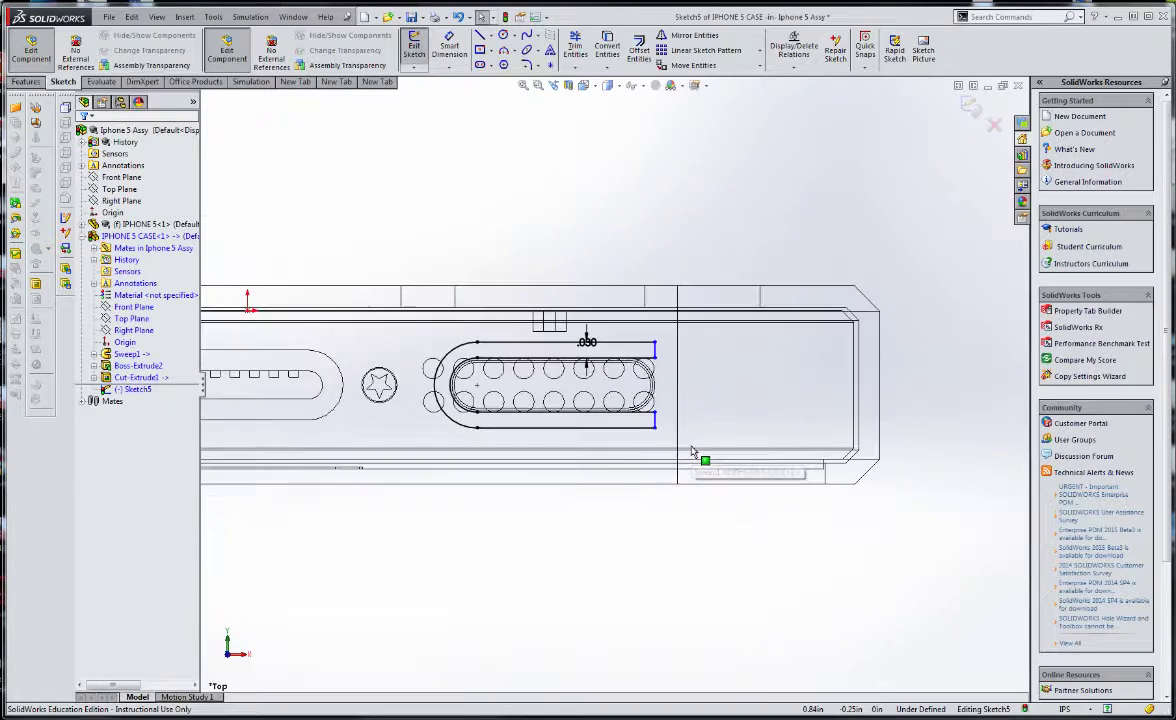
scroll(594, 437, "down", 3)
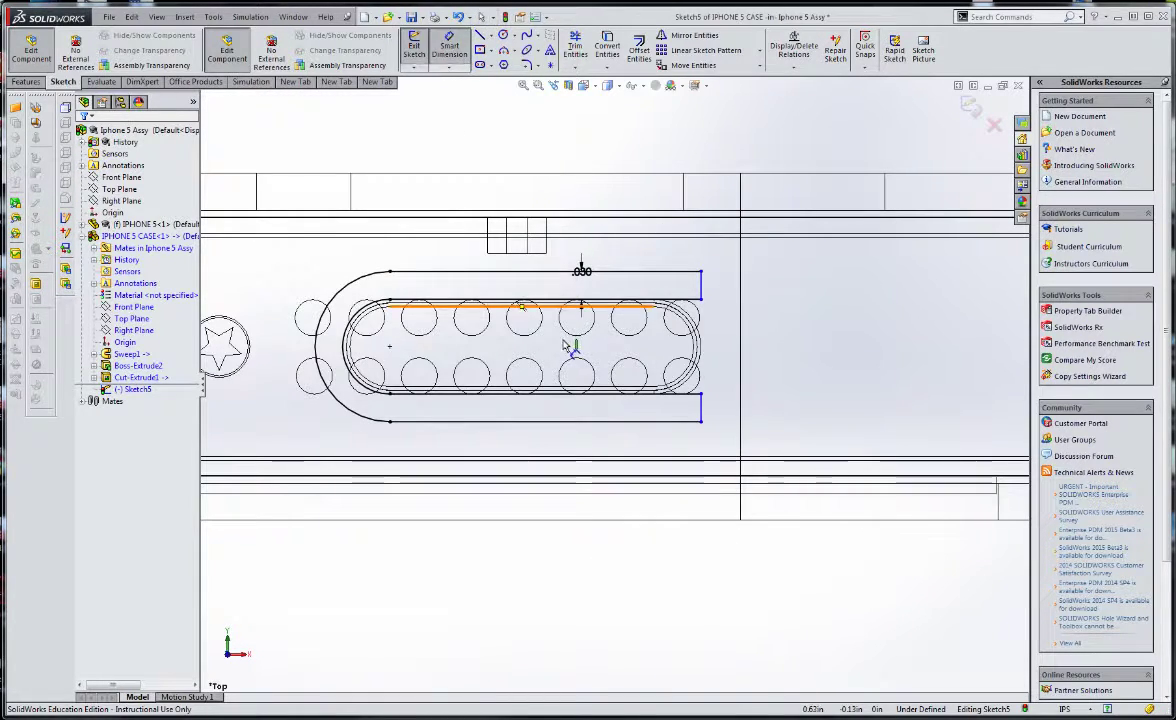
left_click(540, 422)
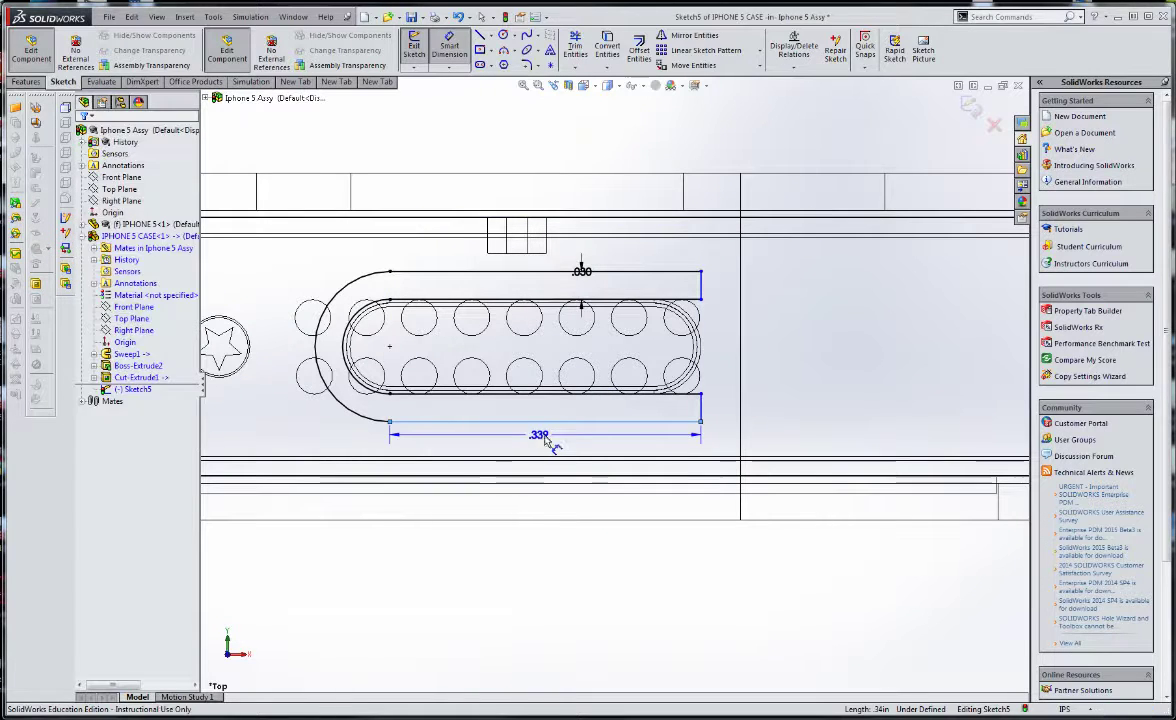
left_click(550, 445)
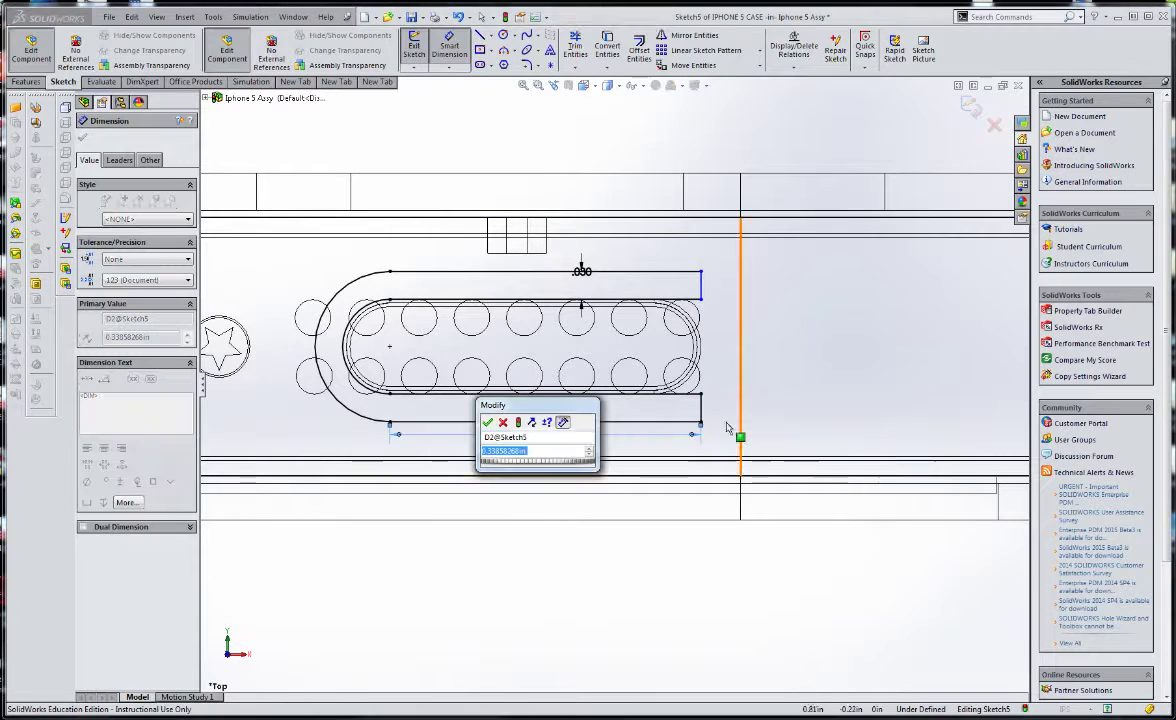
left_click(487, 423)
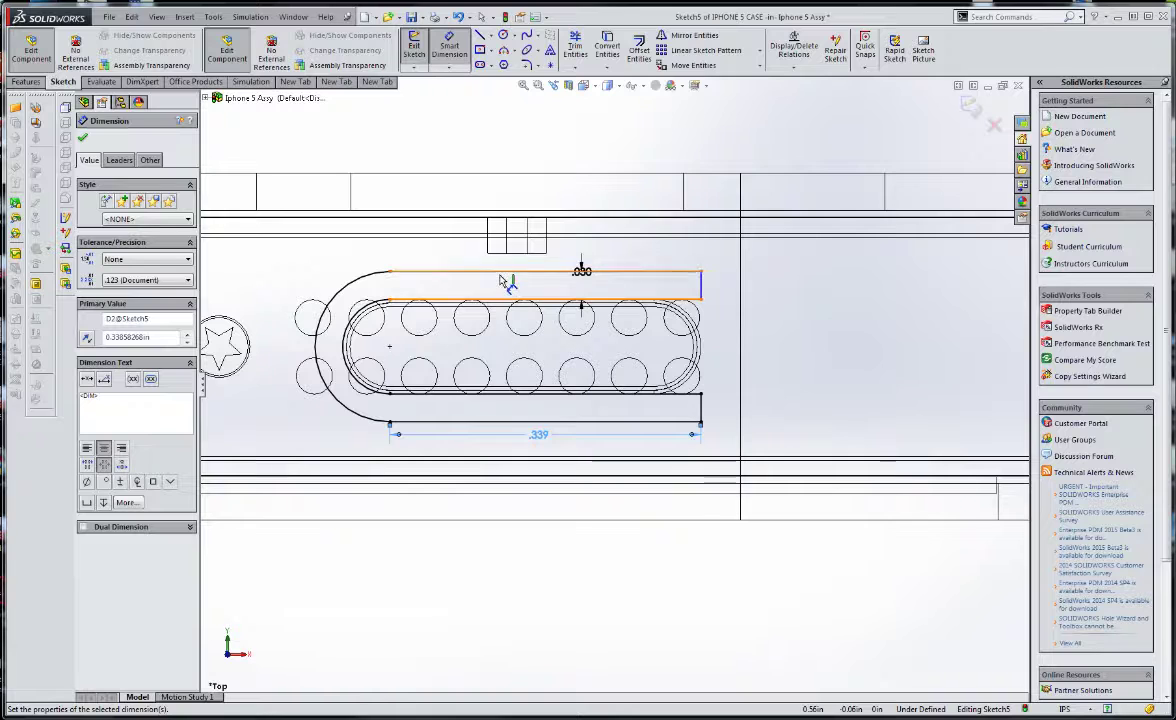
left_click(505, 274)
left_click(482, 265)
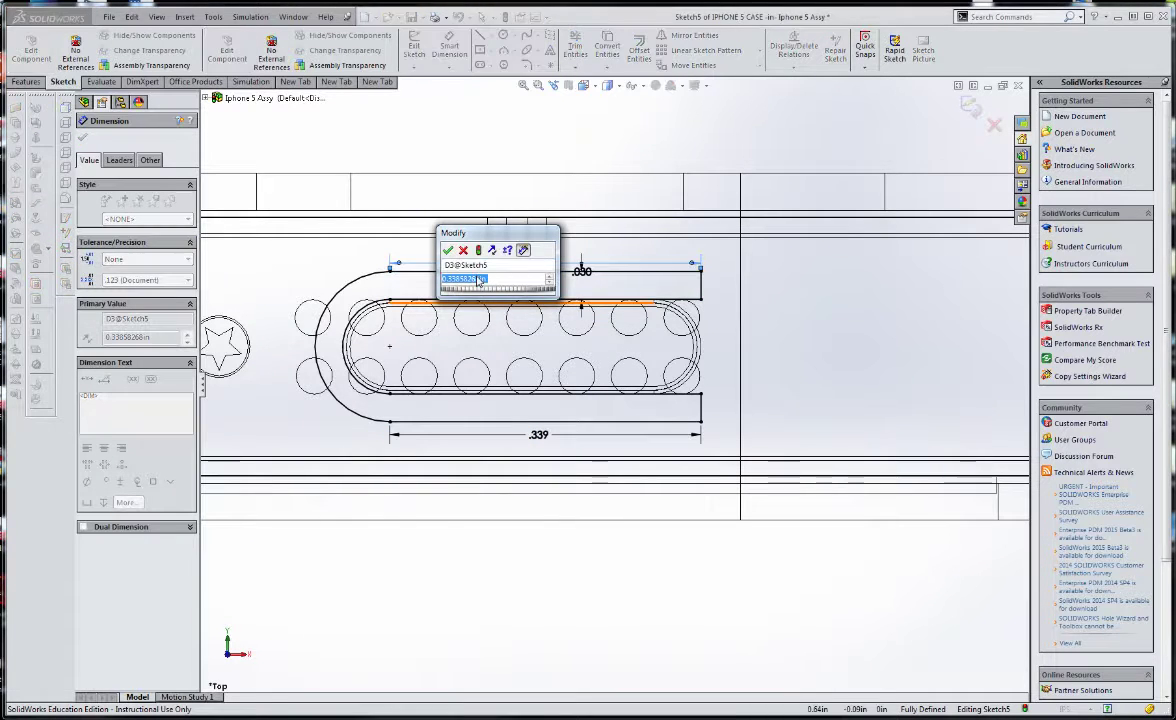
left_click(448, 251)
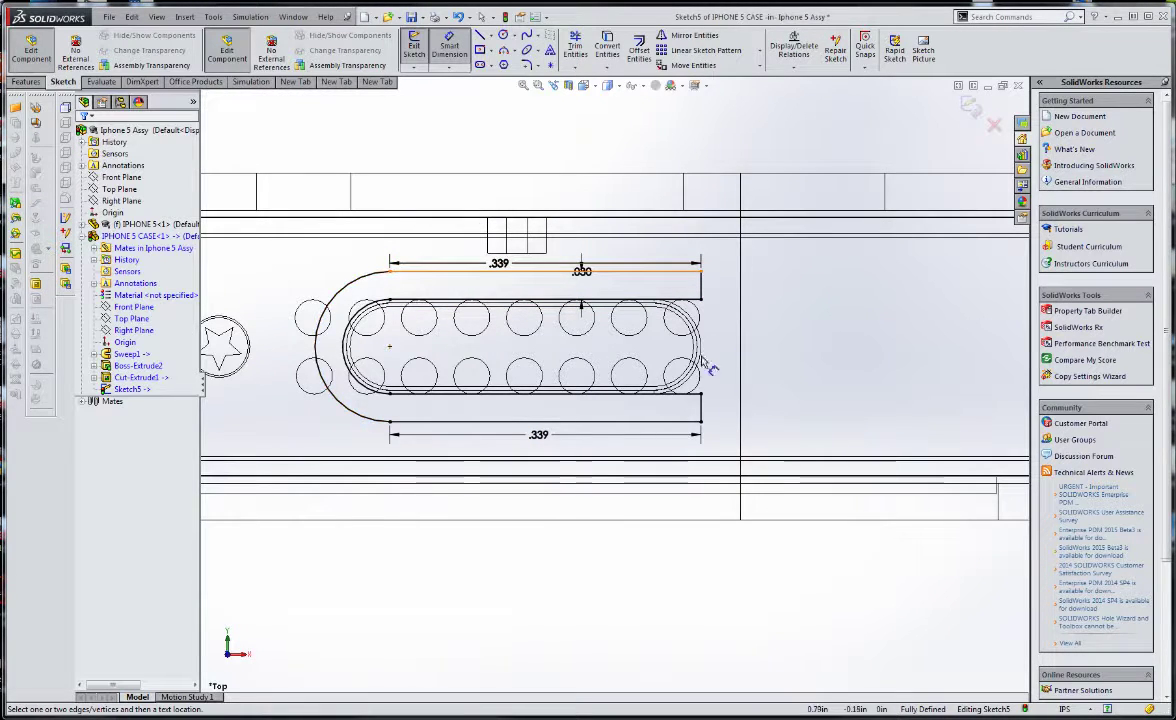
Set the display style to shaded with edges and orient the assembly to the isometric view, close to the sketched profile.
scroll(652, 338, "up", 3)
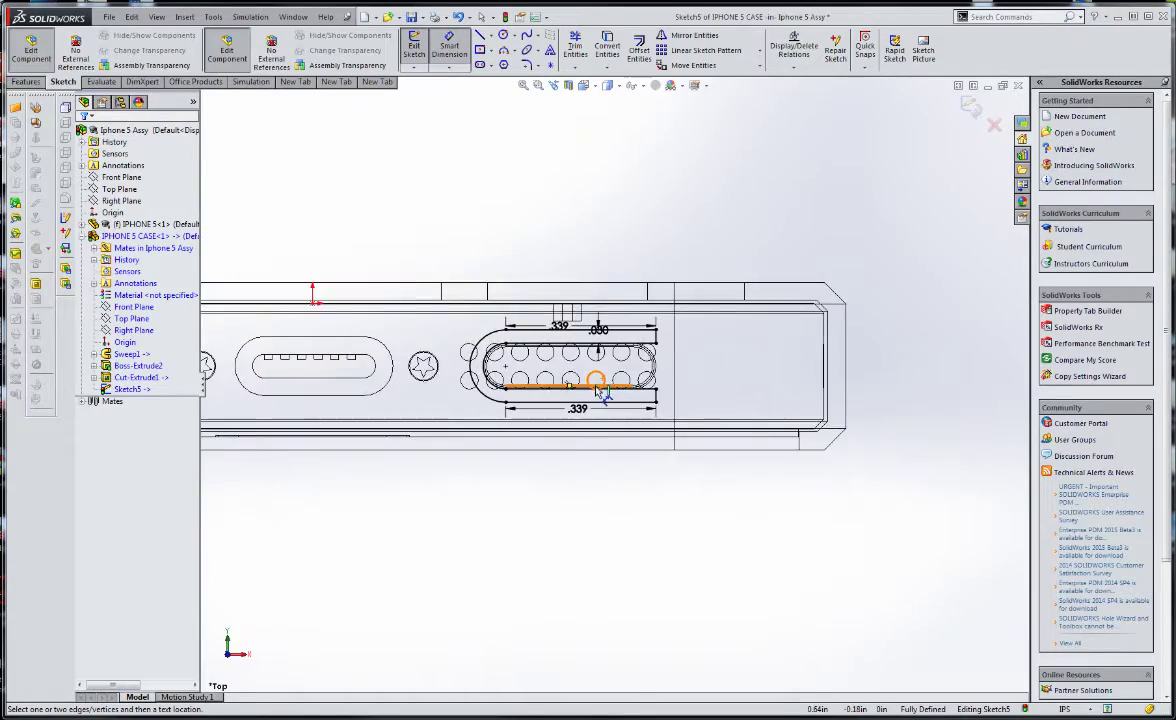
mouse_move(610, 340)
middle_mouse_down()
mouse_move(601, 328)
mouse_move(619, 313)
middle_mouse_up()
scroll(636, 203, "up", 6)
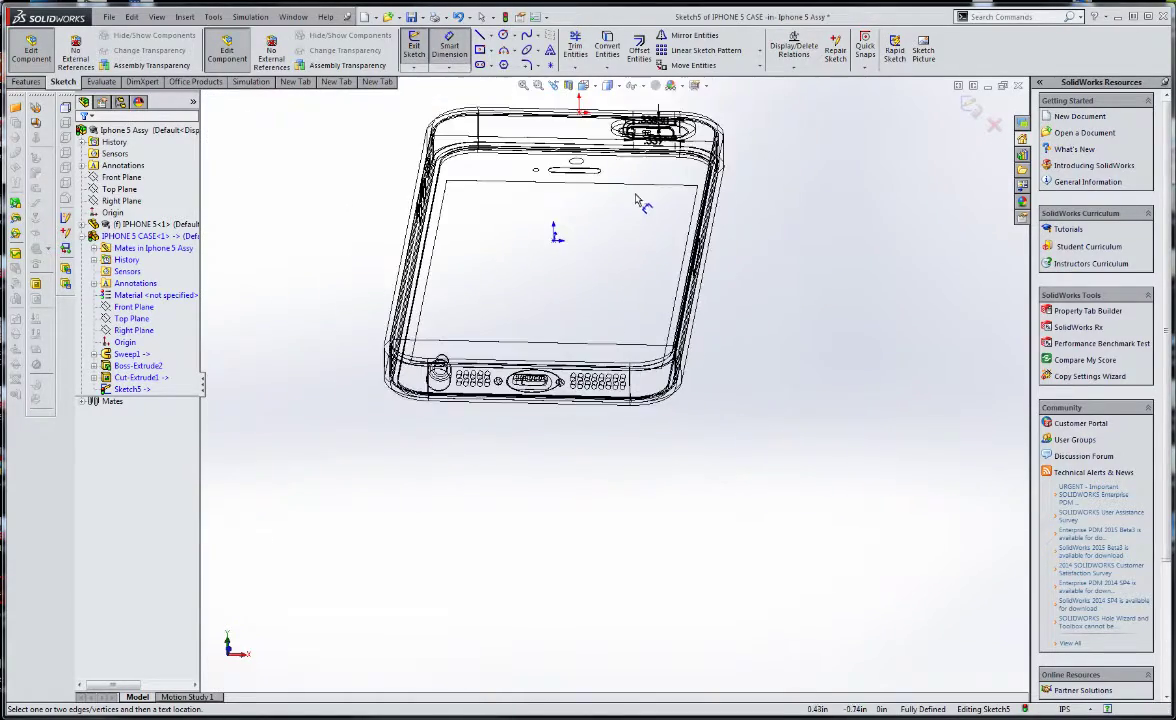
middle_click_drag(657, 193, 625, 160)
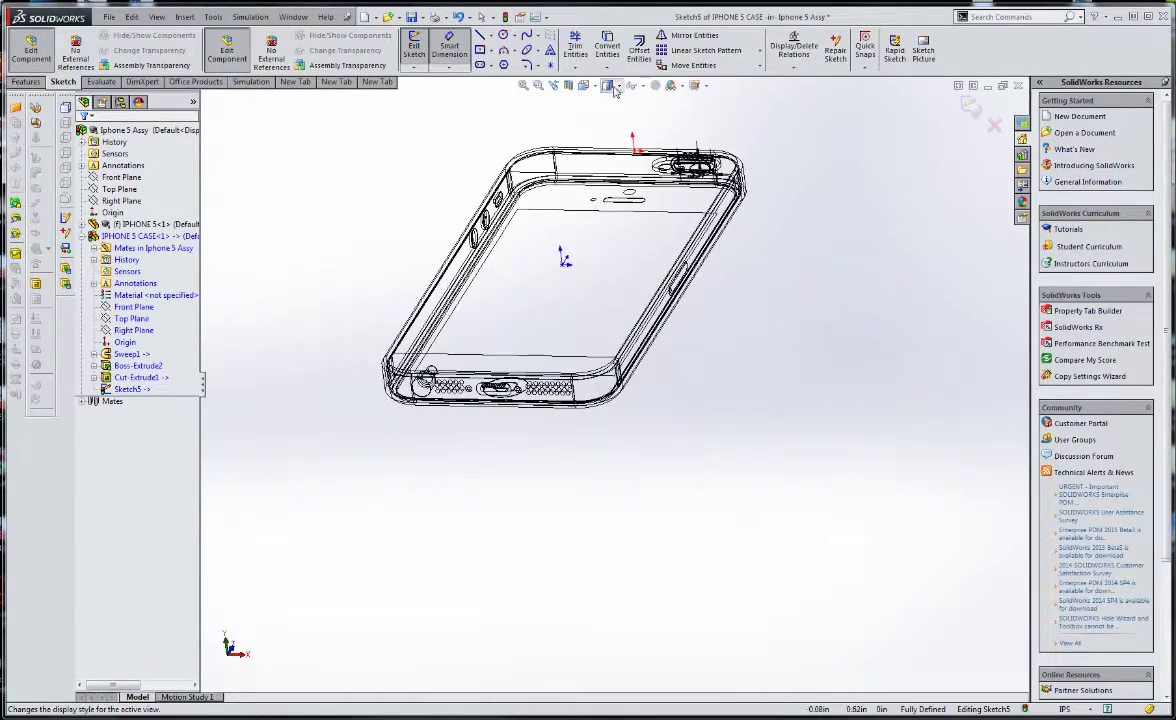
left_click(617, 86)
left_click(608, 101)
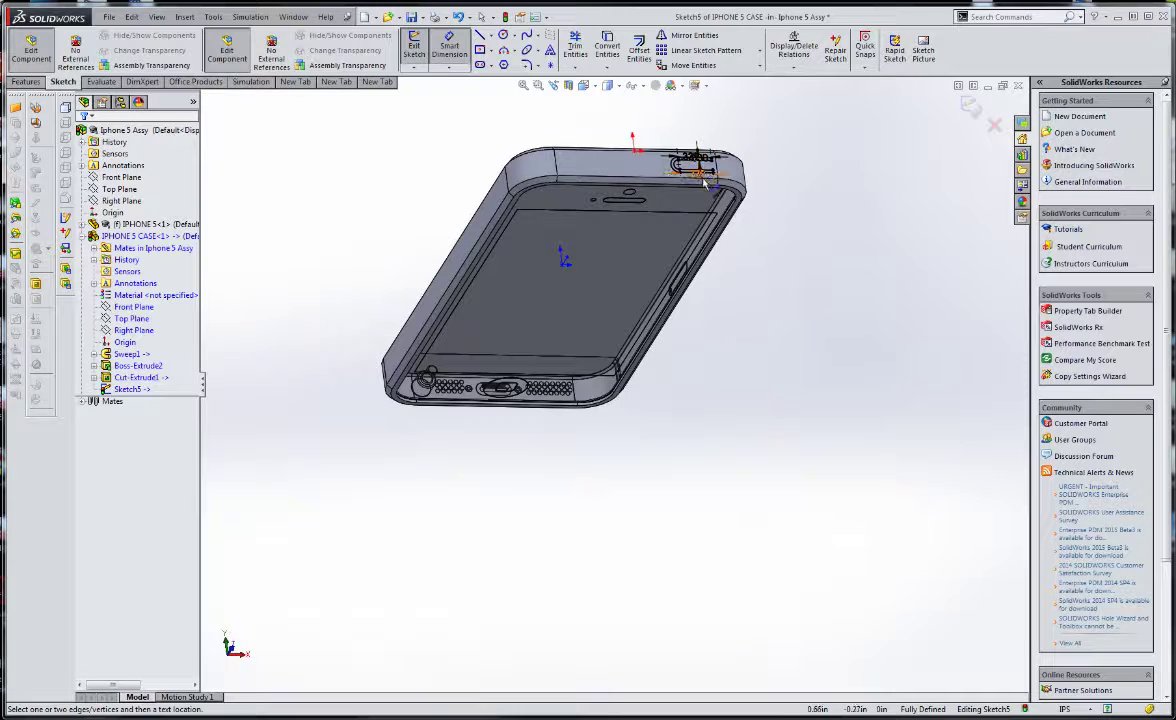
key("ctrl+7")
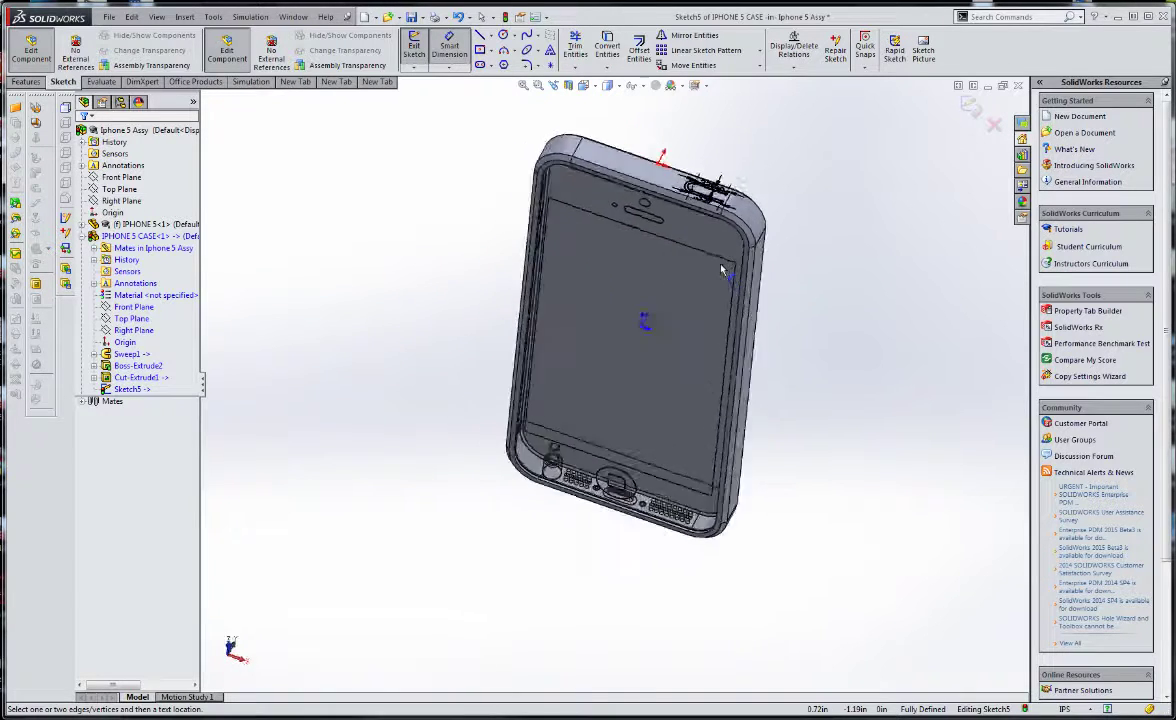
scroll(735, 231, "down", 6)
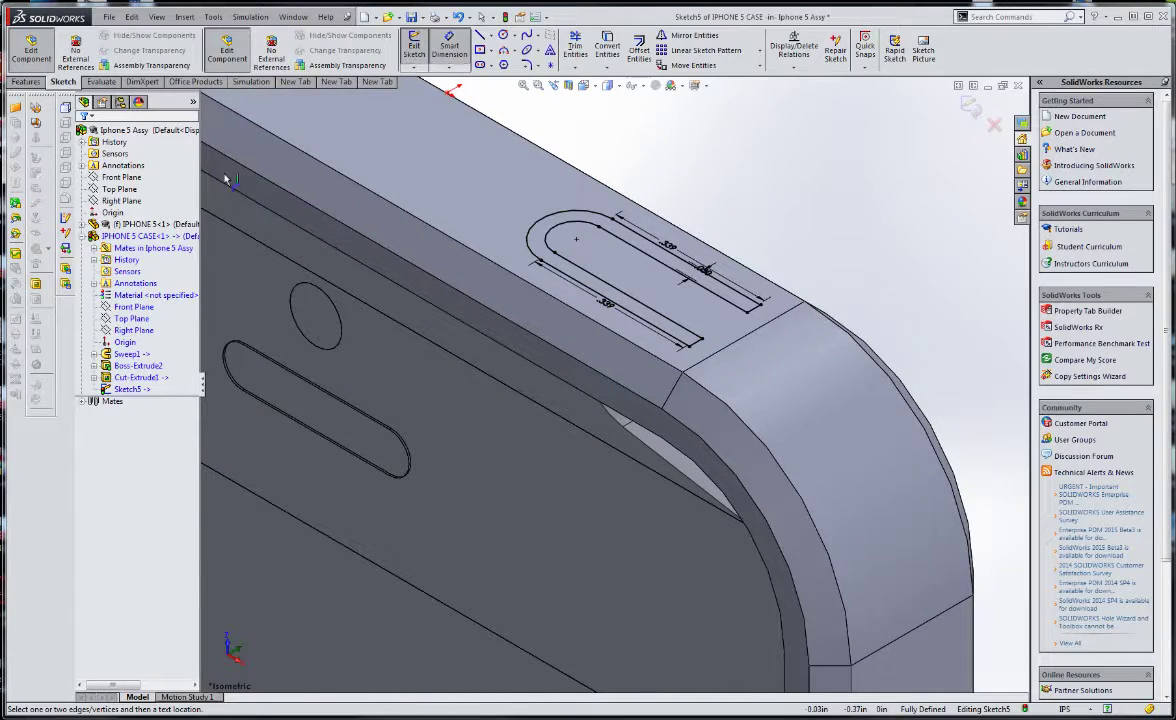
Start an Extruded Cut from the U-shaped profile and preview it with the Through All end condition.
left_click(30, 82)
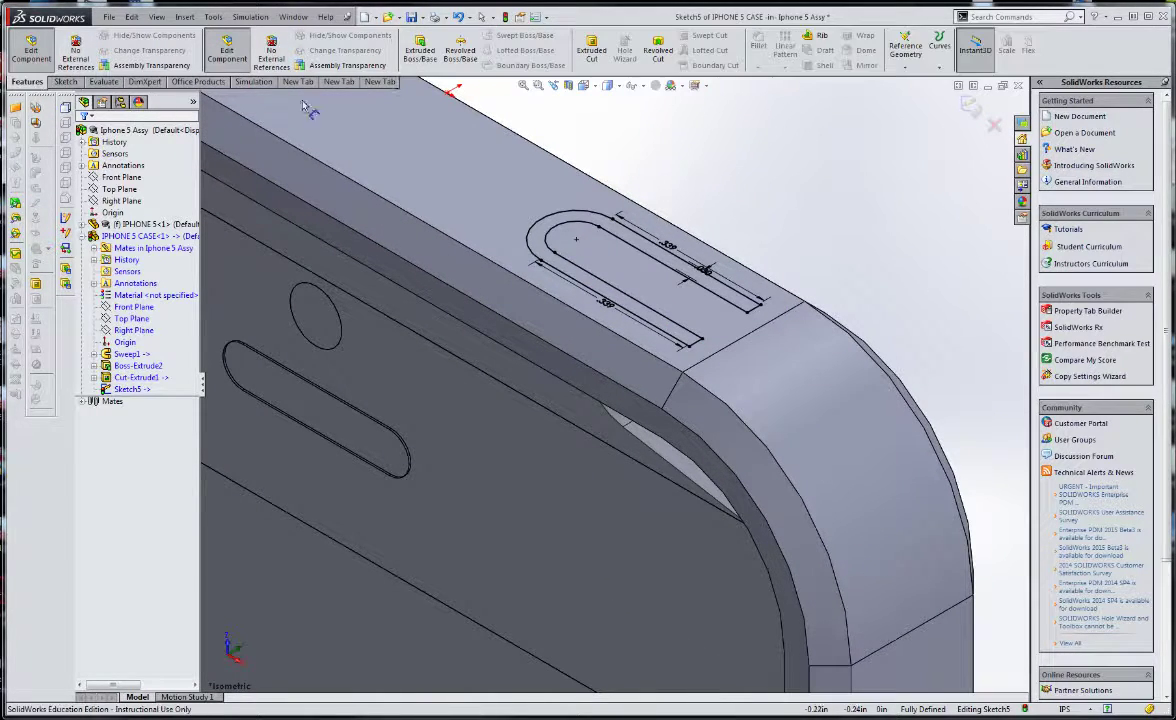
left_click(592, 52)
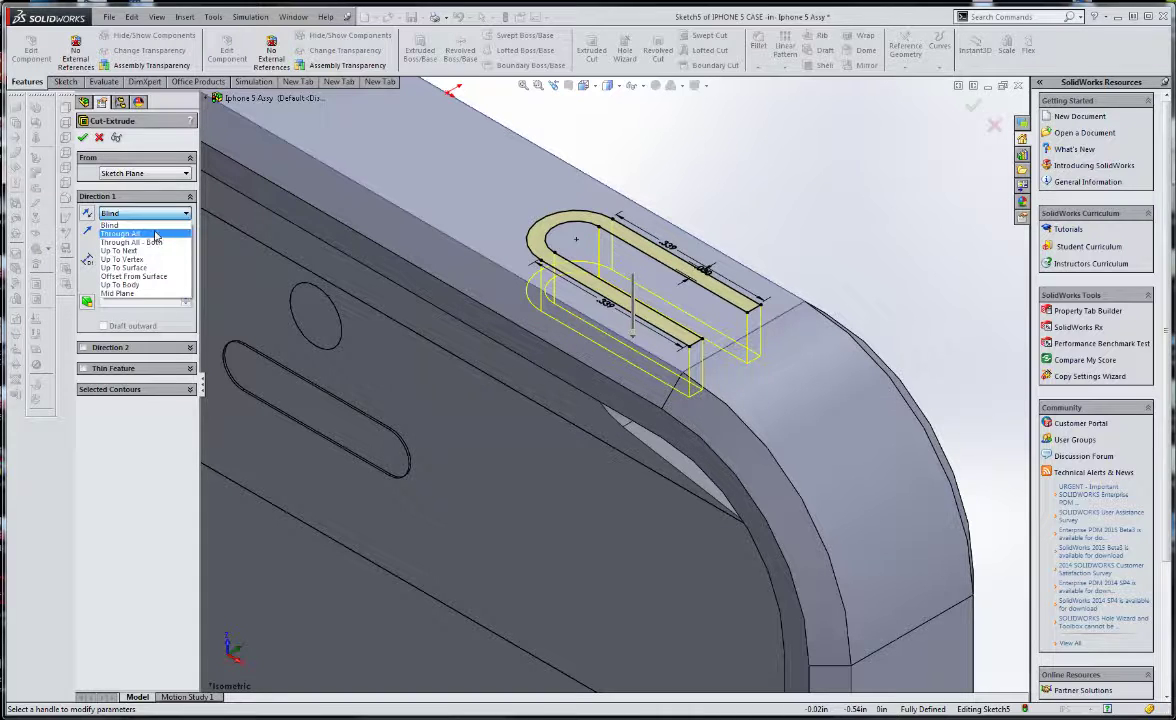
left_click(150, 230)
scroll(431, 371, "up", 8)
scroll(561, 513, "up", 5)
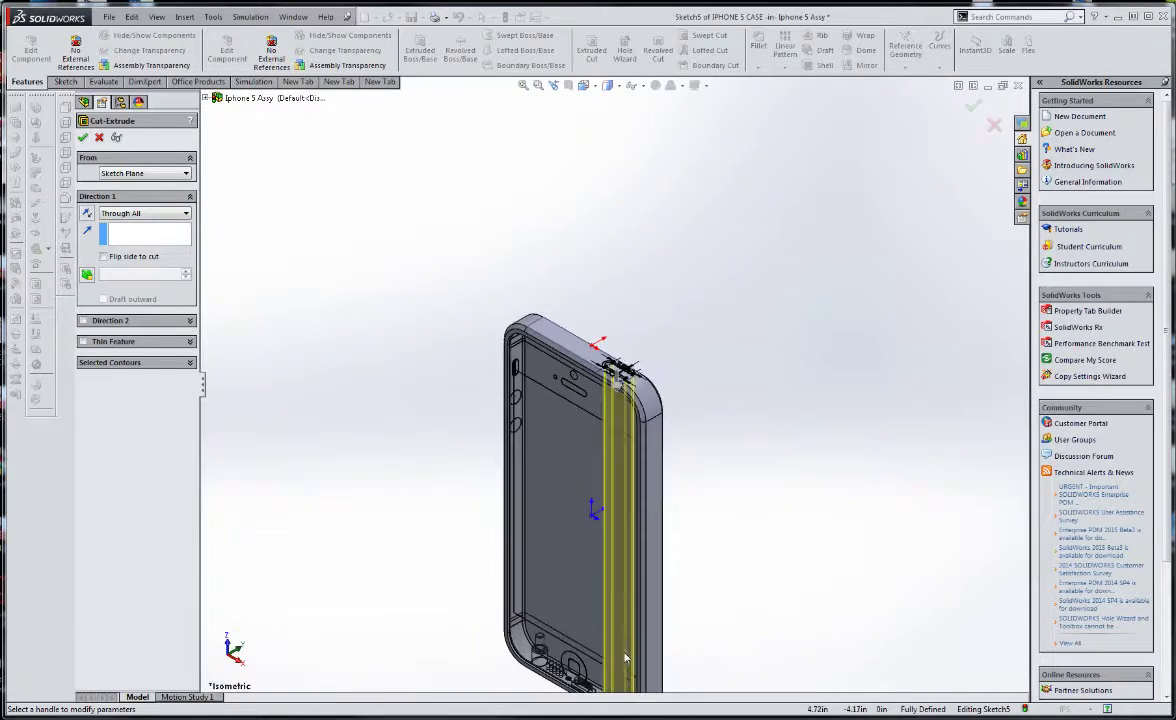
scroll(620, 547, "down", 5)
scroll(580, 205, "down", 5)
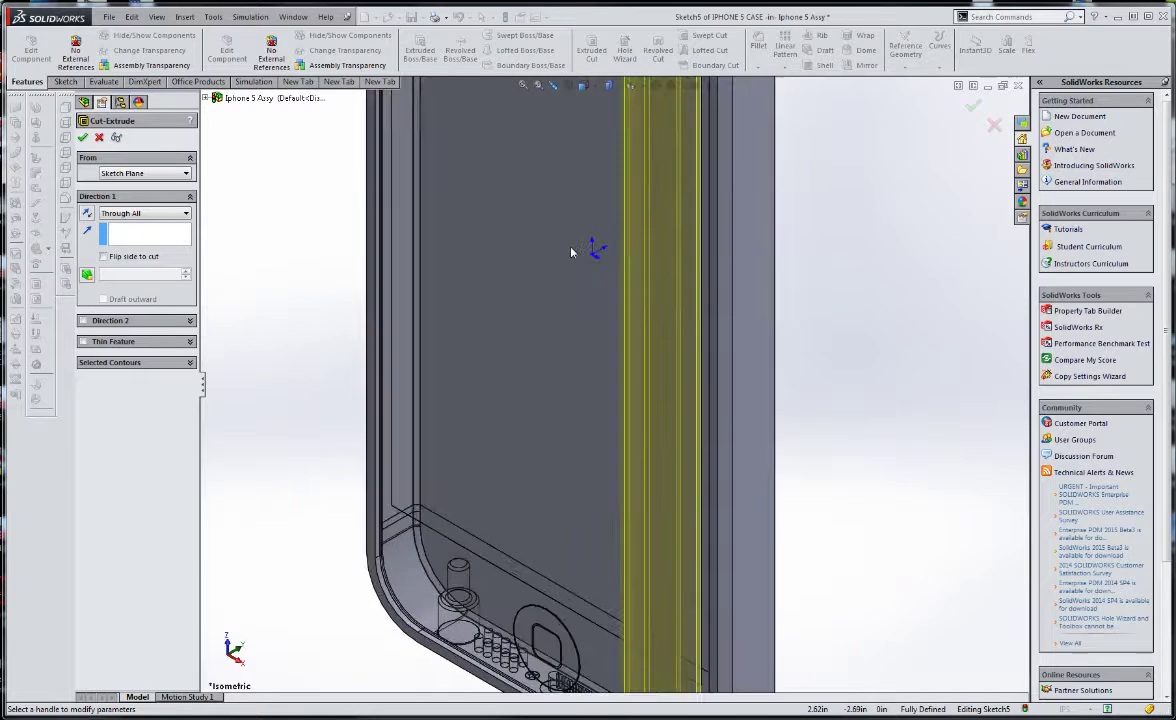
scroll(610, 350, "up", 7)
scroll(672, 207, "down", 6)
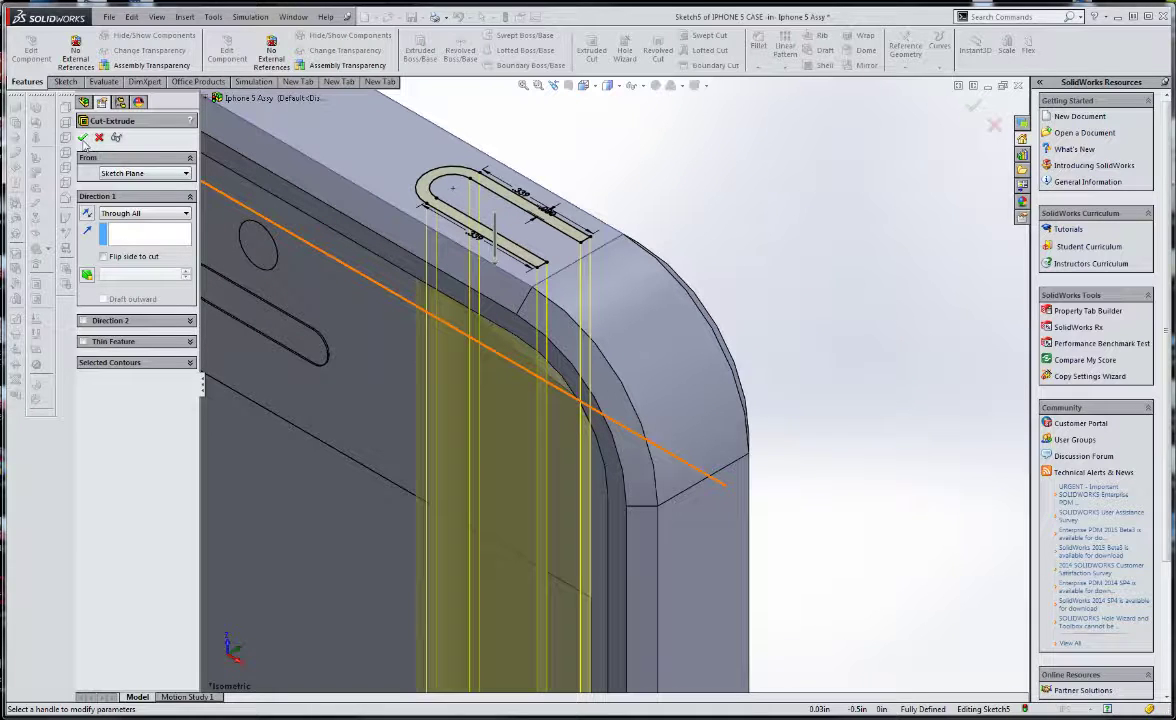
Set the cut's end condition to Blind with a 0.10 in depth and complete the cut.
left_click(143, 214)
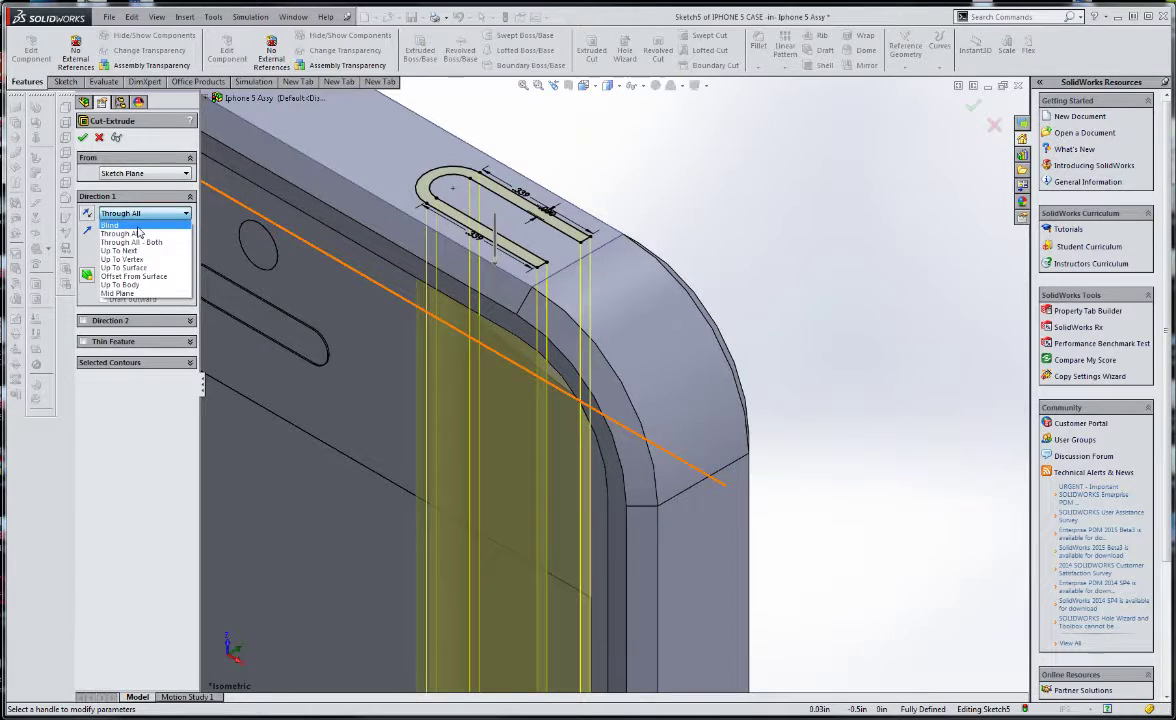
left_click(155, 230)
left_click(83, 137)
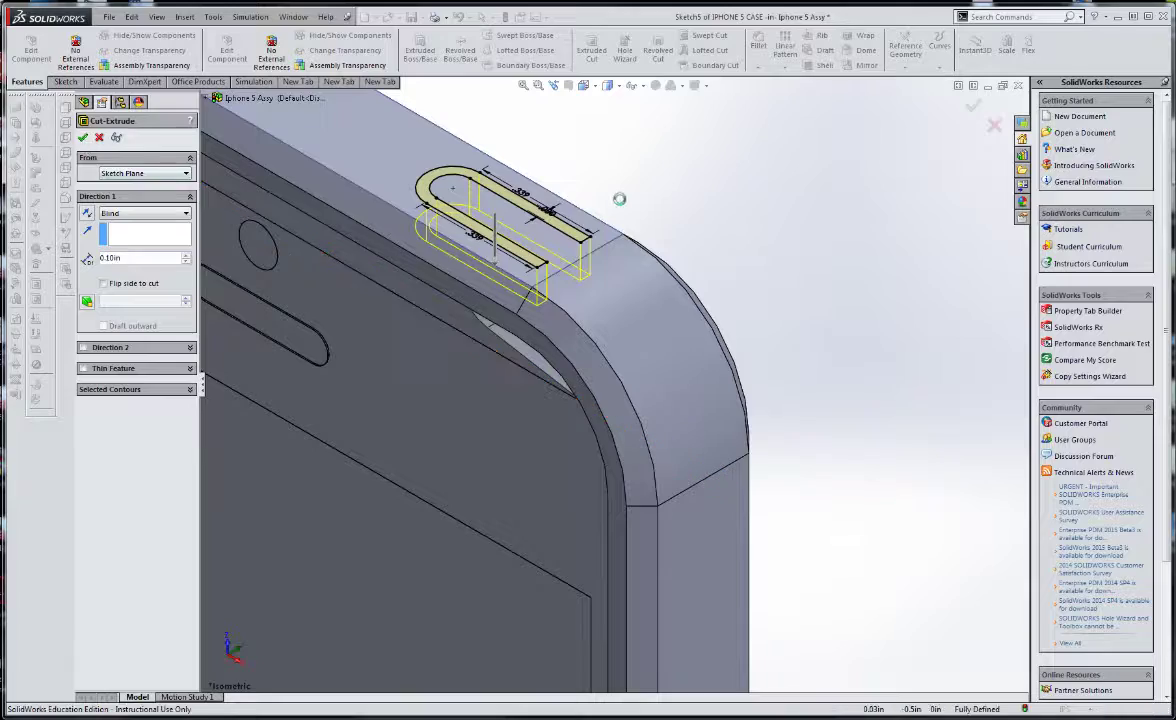
Examine the U-shaped cut on the case's end face and the surrounding case, up close and as a whole.
middle_click_drag(606, 234, 768, 224)
middle_click_drag(575, 315, 612, 275)
scroll(507, 260, "up", 6)
mouse_move(507, 260)
middle_mouse_down()
mouse_move(556, 189)
mouse_move(520, 300)
mouse_move(476, 108)
mouse_move(505, 240)
middle_mouse_up()
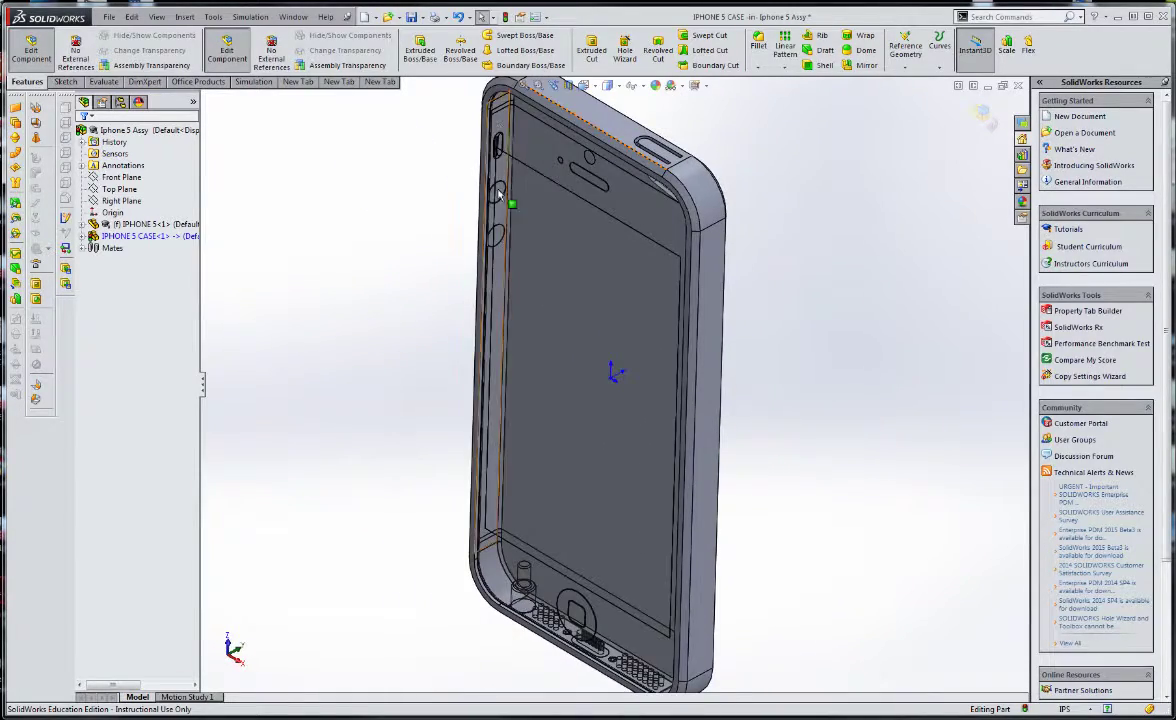
scroll(512, 254, "up", 3)
scroll(595, 465, "up", 2)
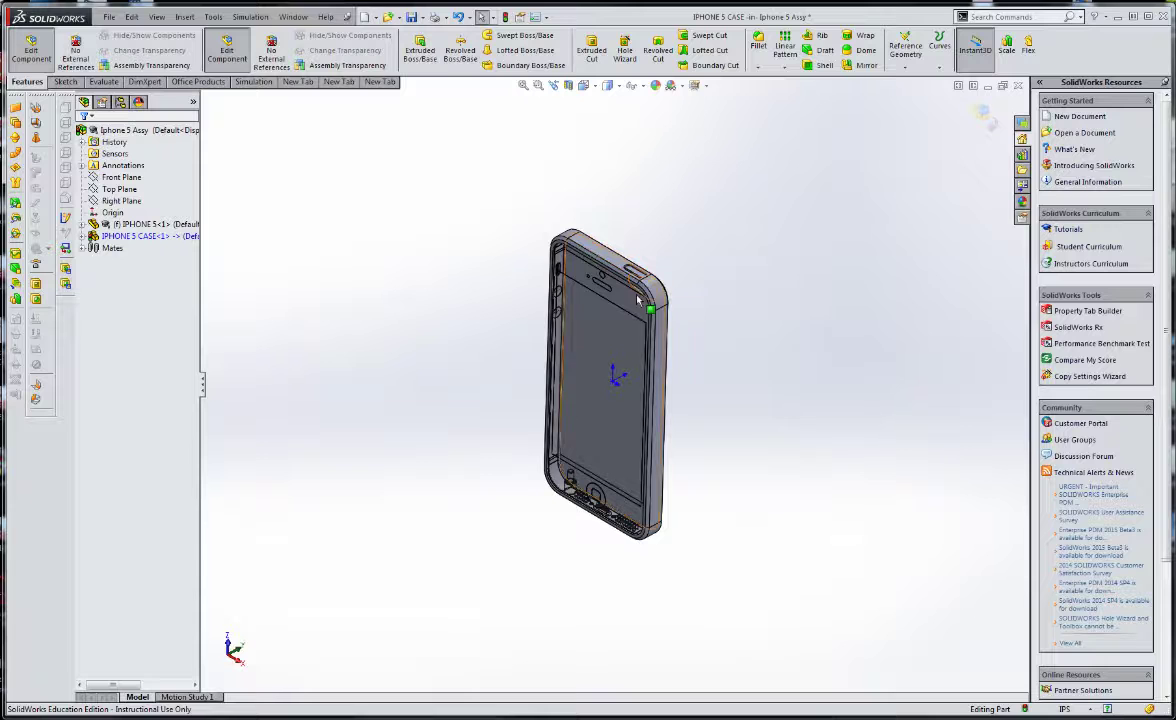
scroll(645, 285, "down", 5)
scroll(630, 322, "up", 5)
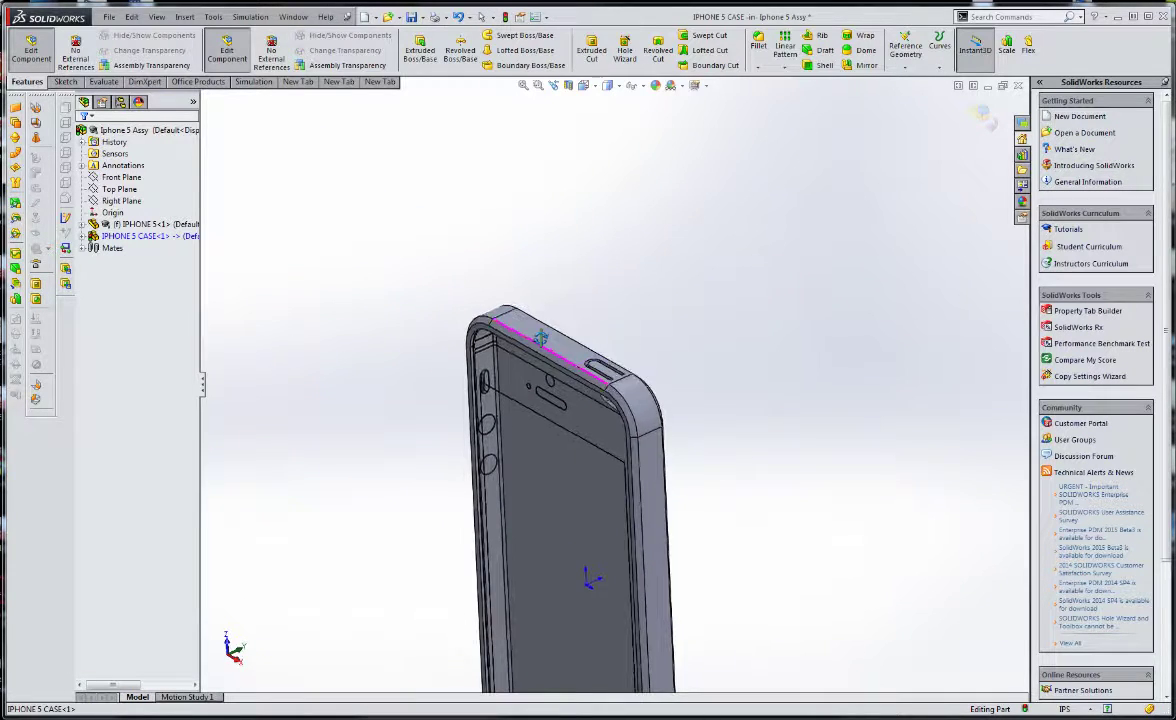
scroll(554, 365, "down", 4)
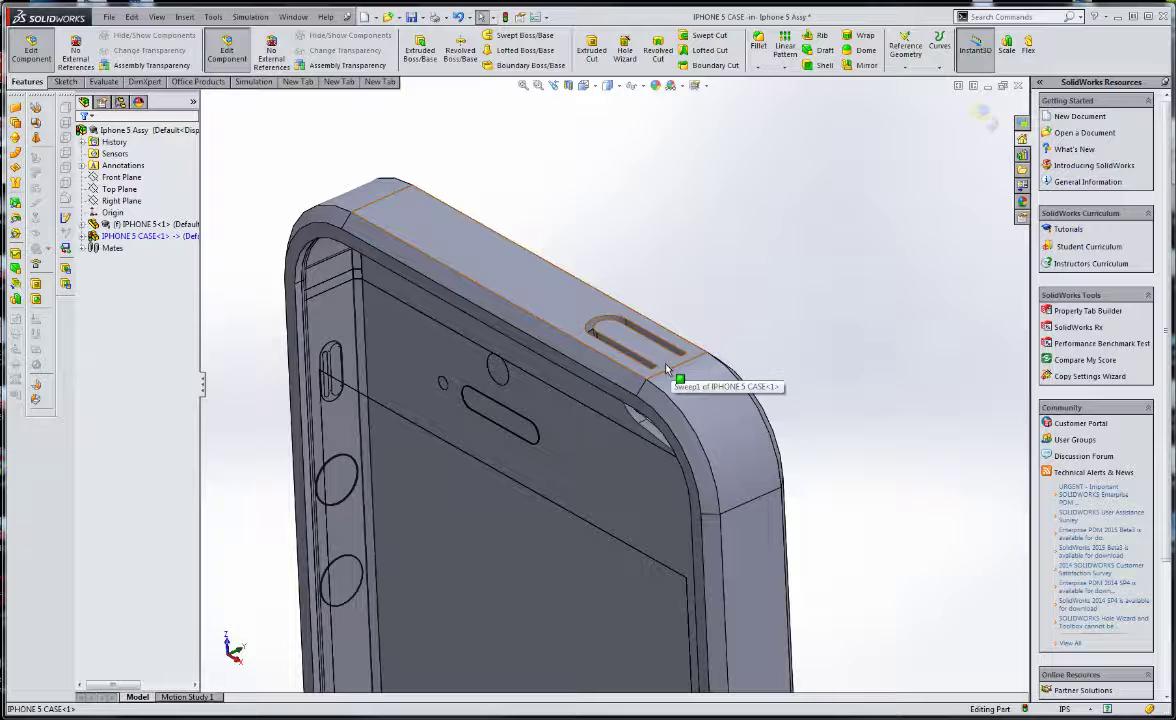
scroll(678, 362, "down", 4)
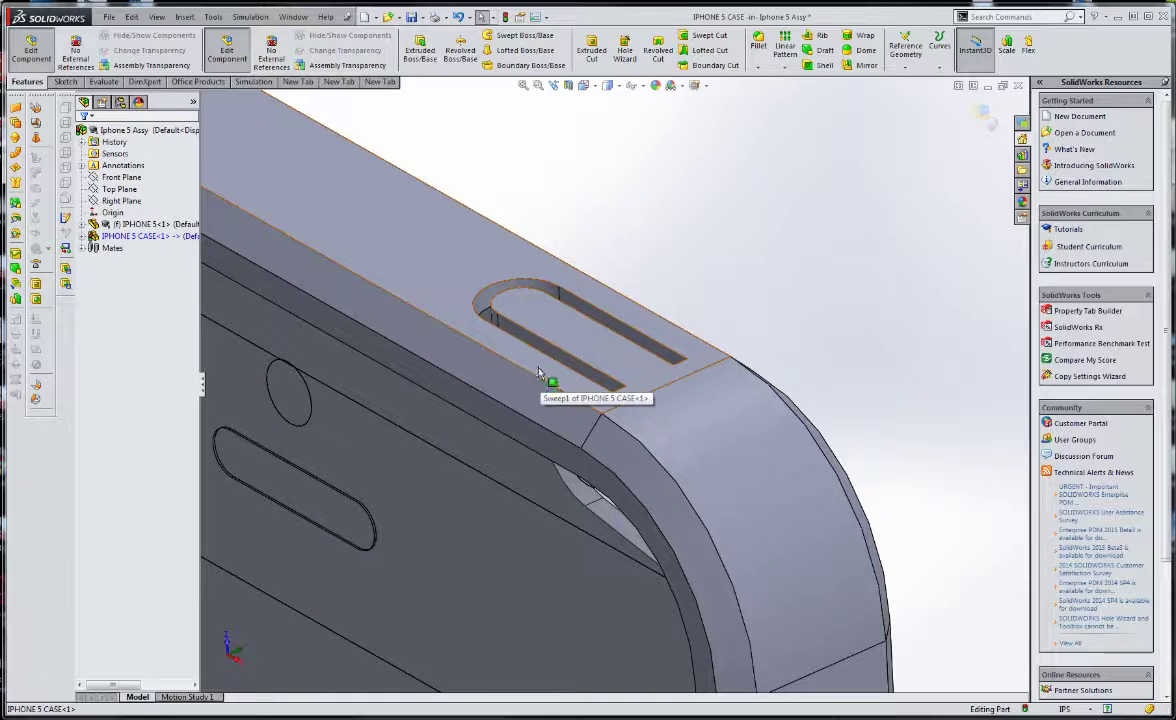
scroll(648, 420, "up", 6)
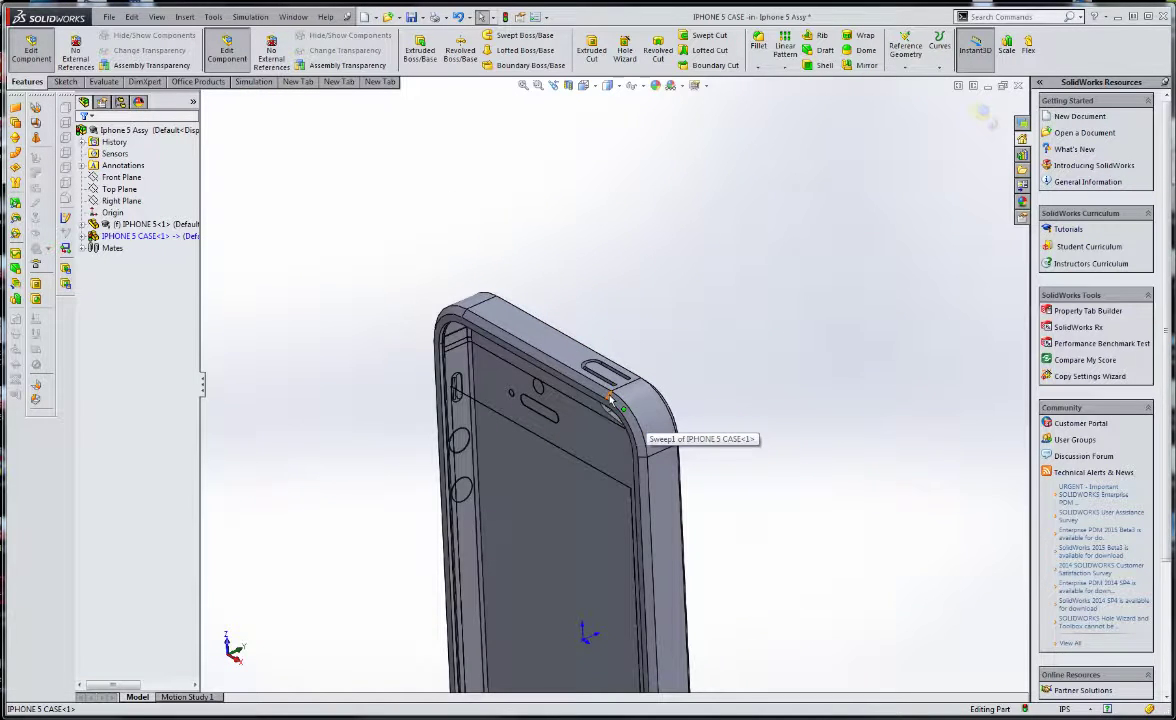
scroll(612, 399, "up", 4)
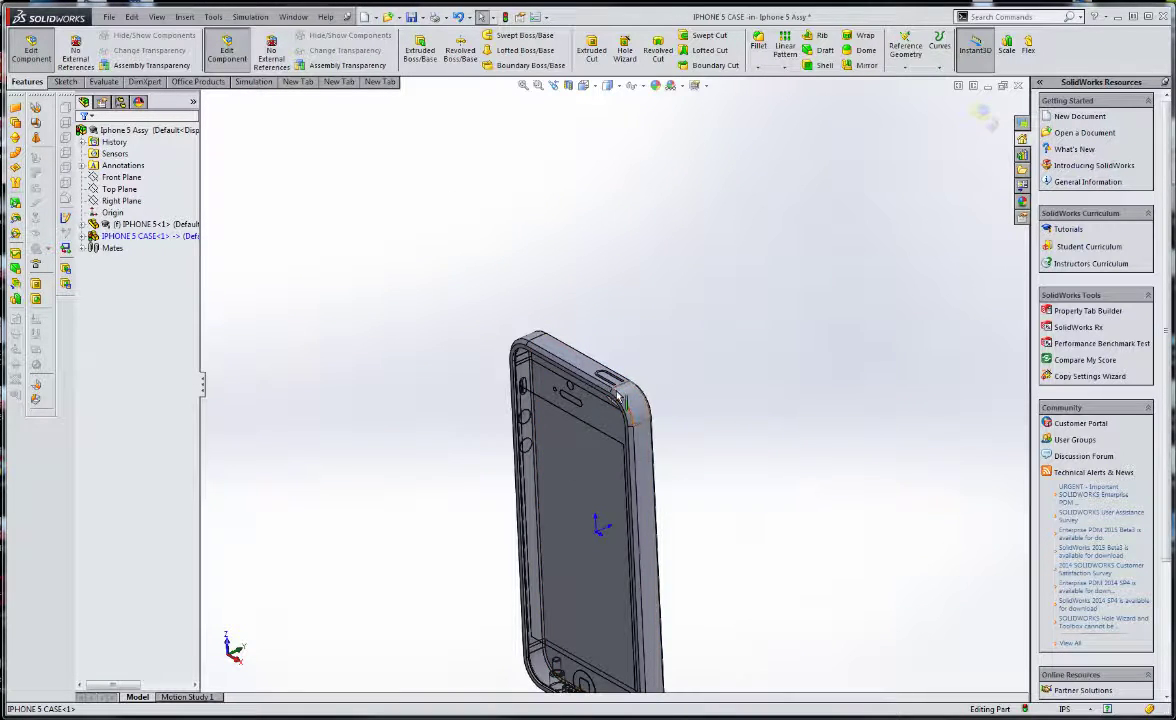